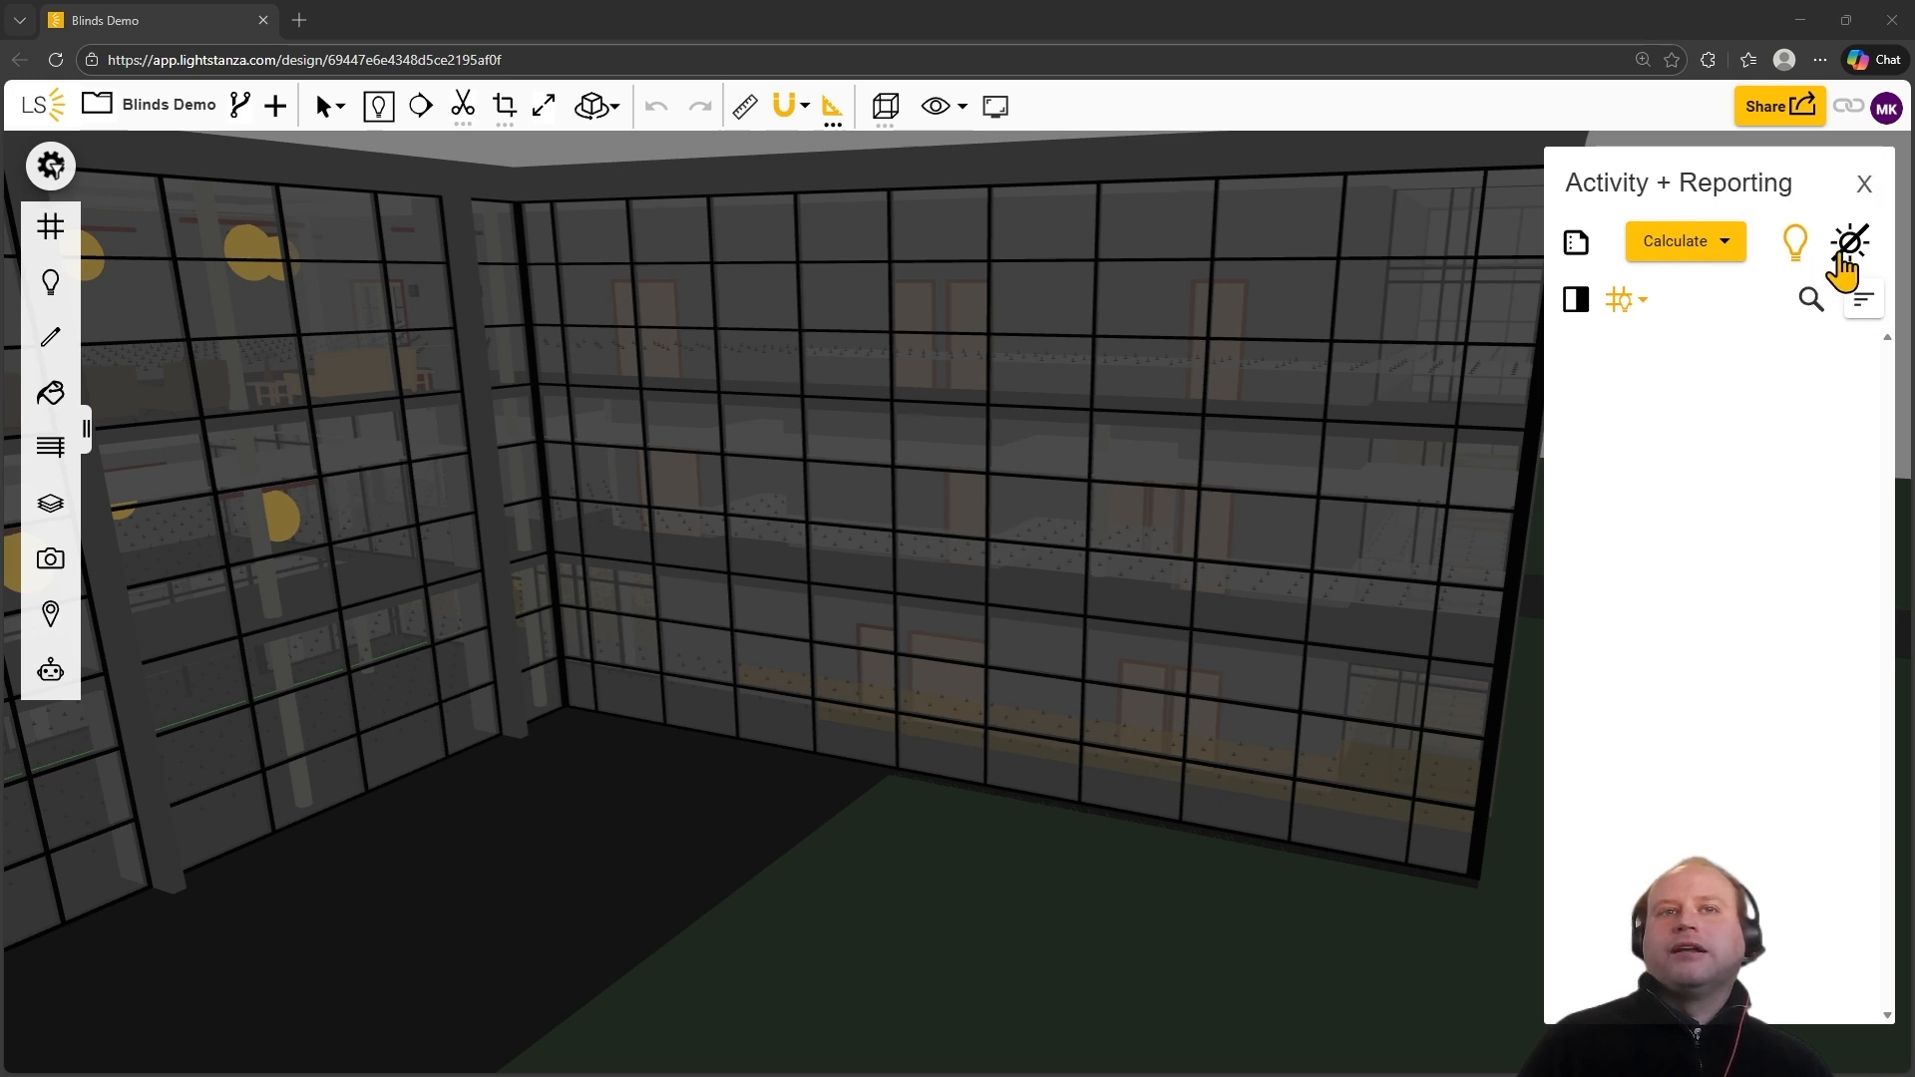
# Step: Turn daylight on and electric lights off, and start a Rendering/Animation calculation with blinds enabled
pyautogui.click(1847, 247)
pyautogui.click(1799, 248)
pyautogui.click(1701, 249)
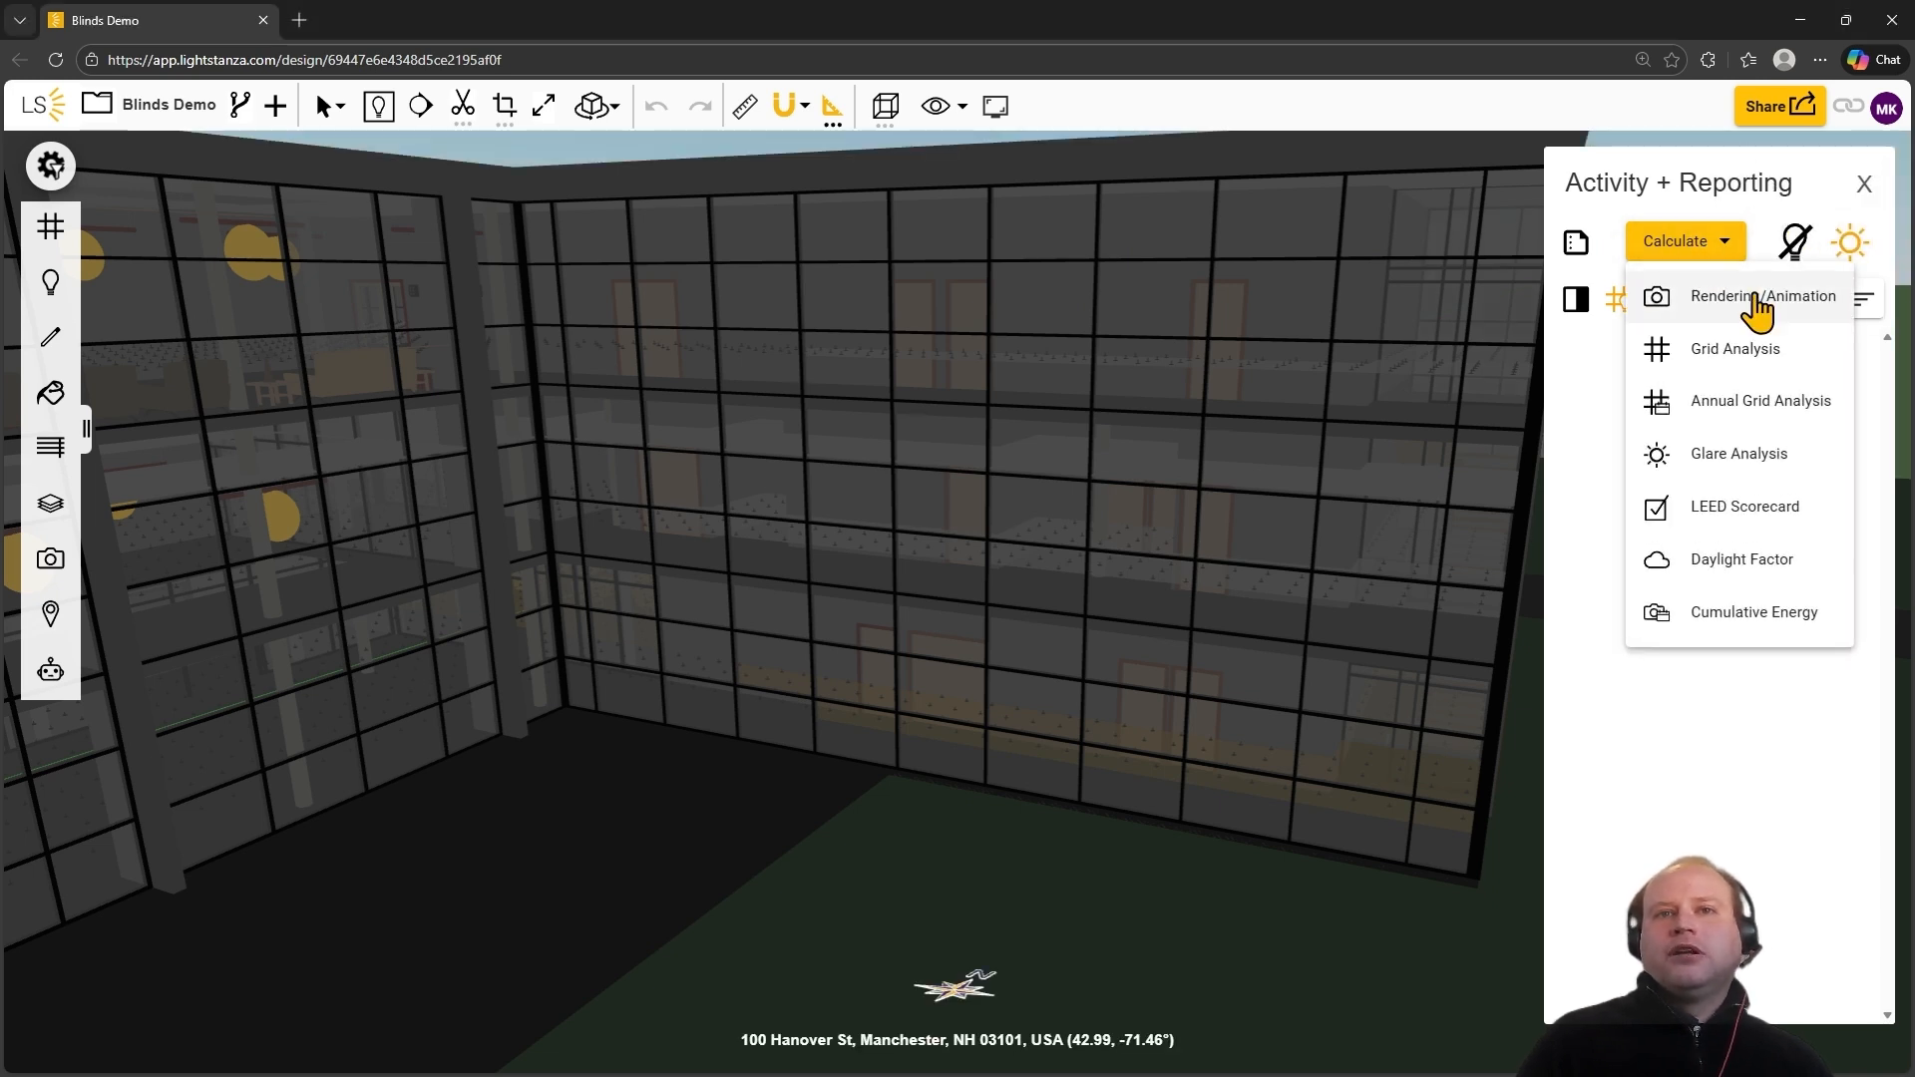
pyautogui.click(1763, 314)
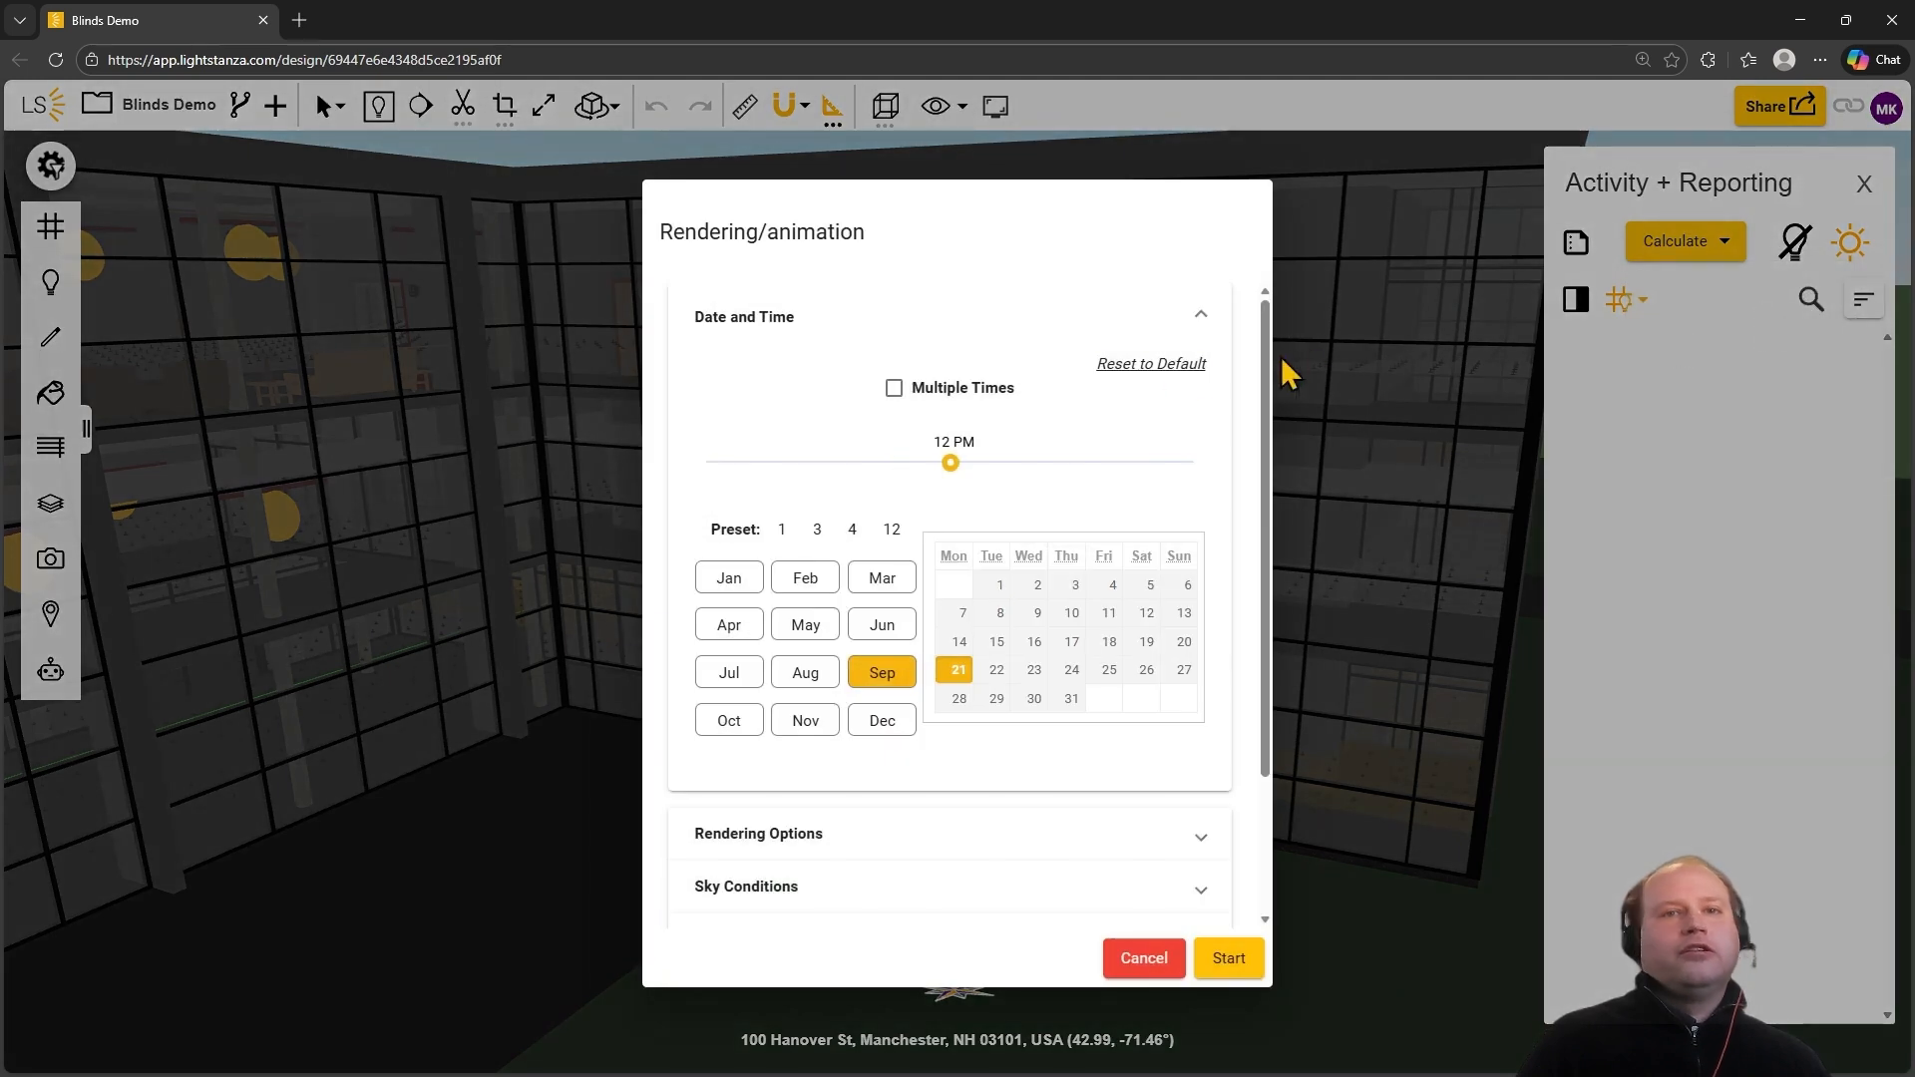
pyautogui.scroll(-1, 1160, 467)
pyautogui.scroll(-2, 1157, 498)
pyautogui.click(1146, 758)
pyautogui.scroll(-2, 1137, 748)
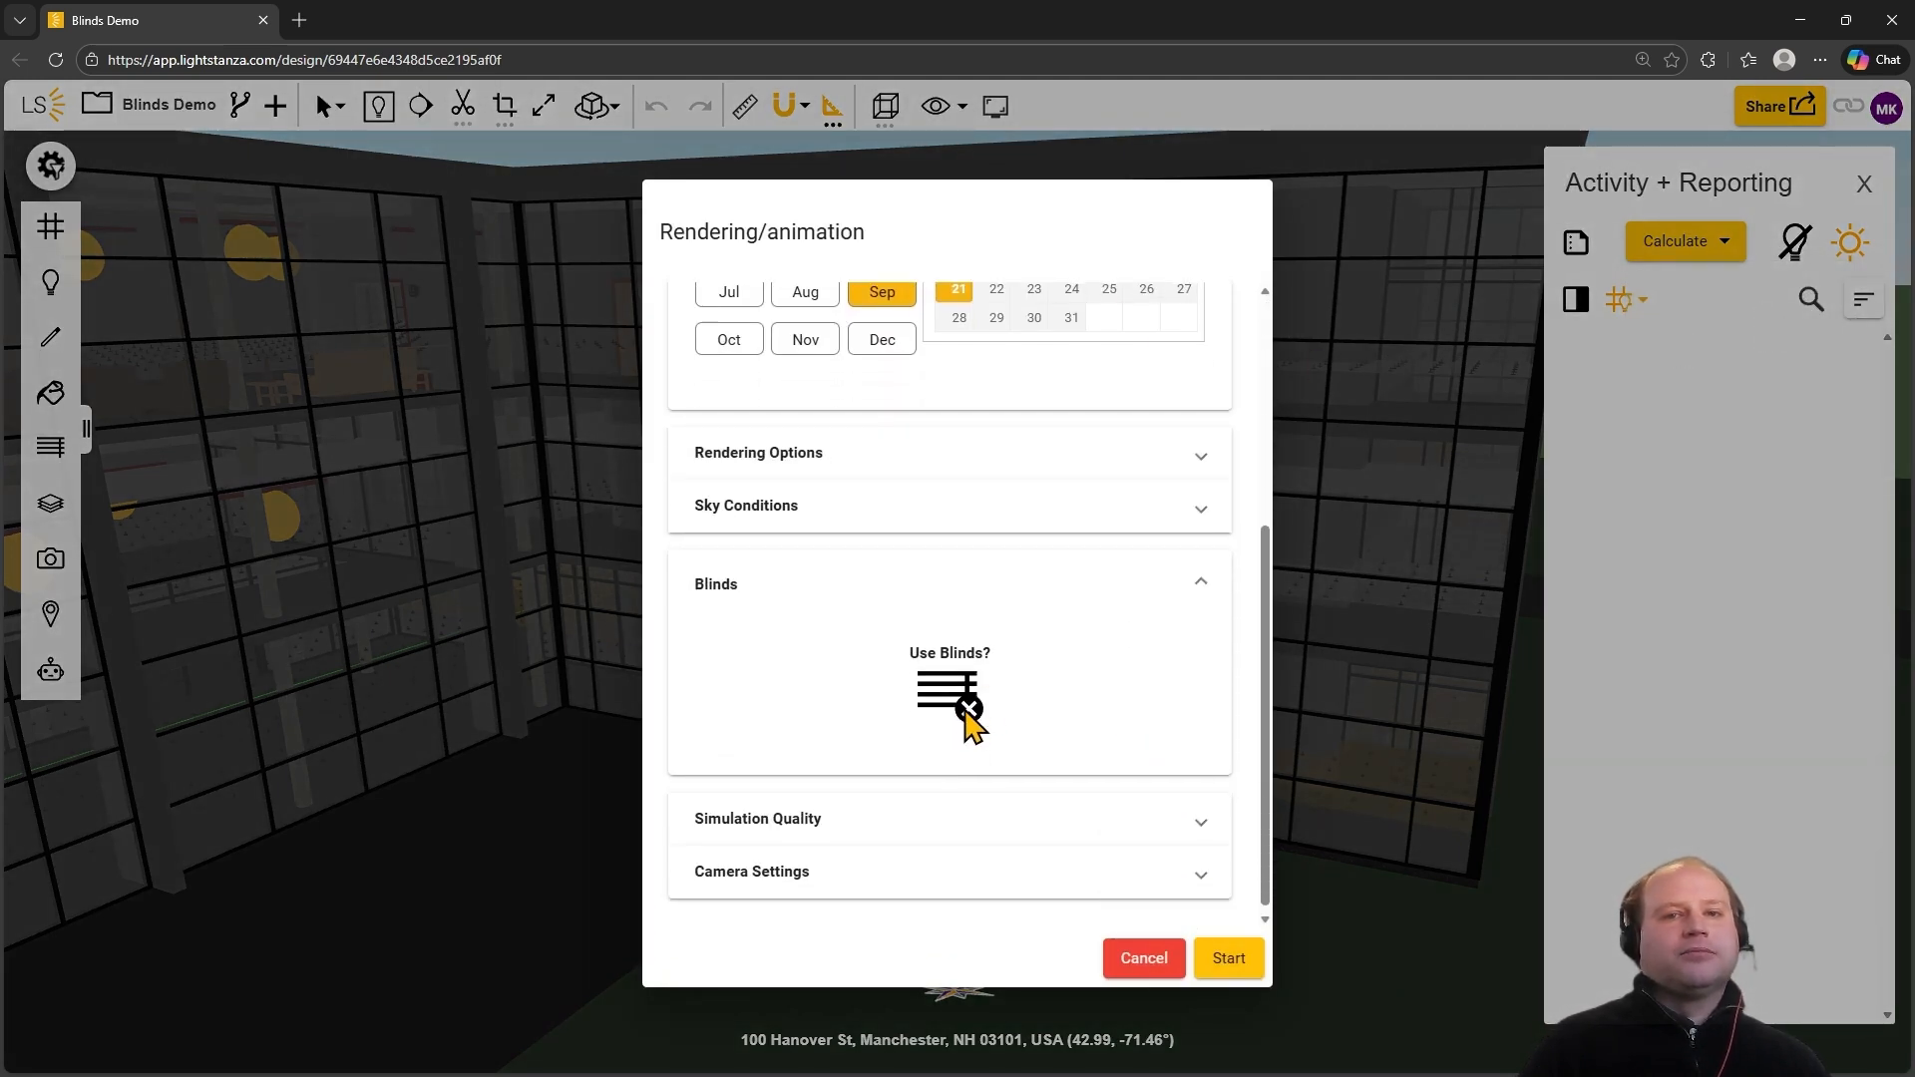
pyautogui.click(965, 714)
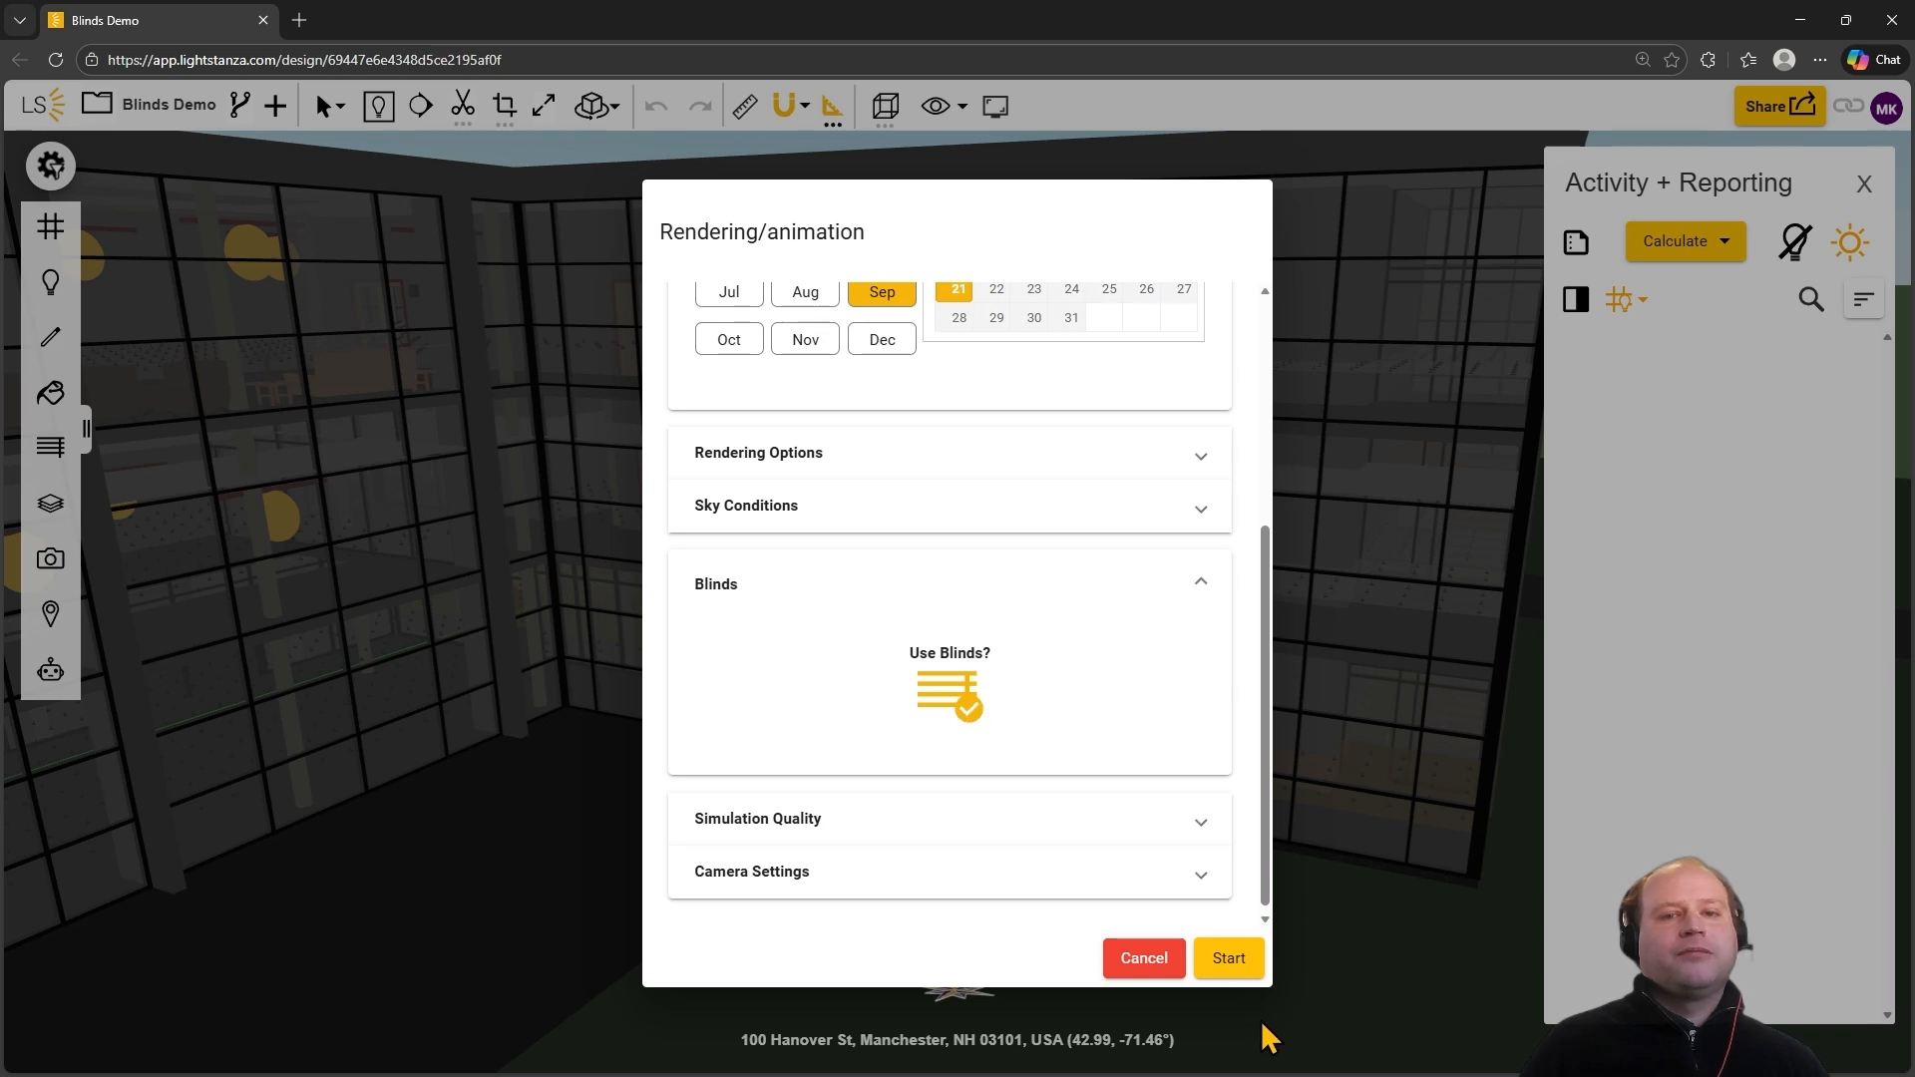
pyautogui.click(1234, 962)
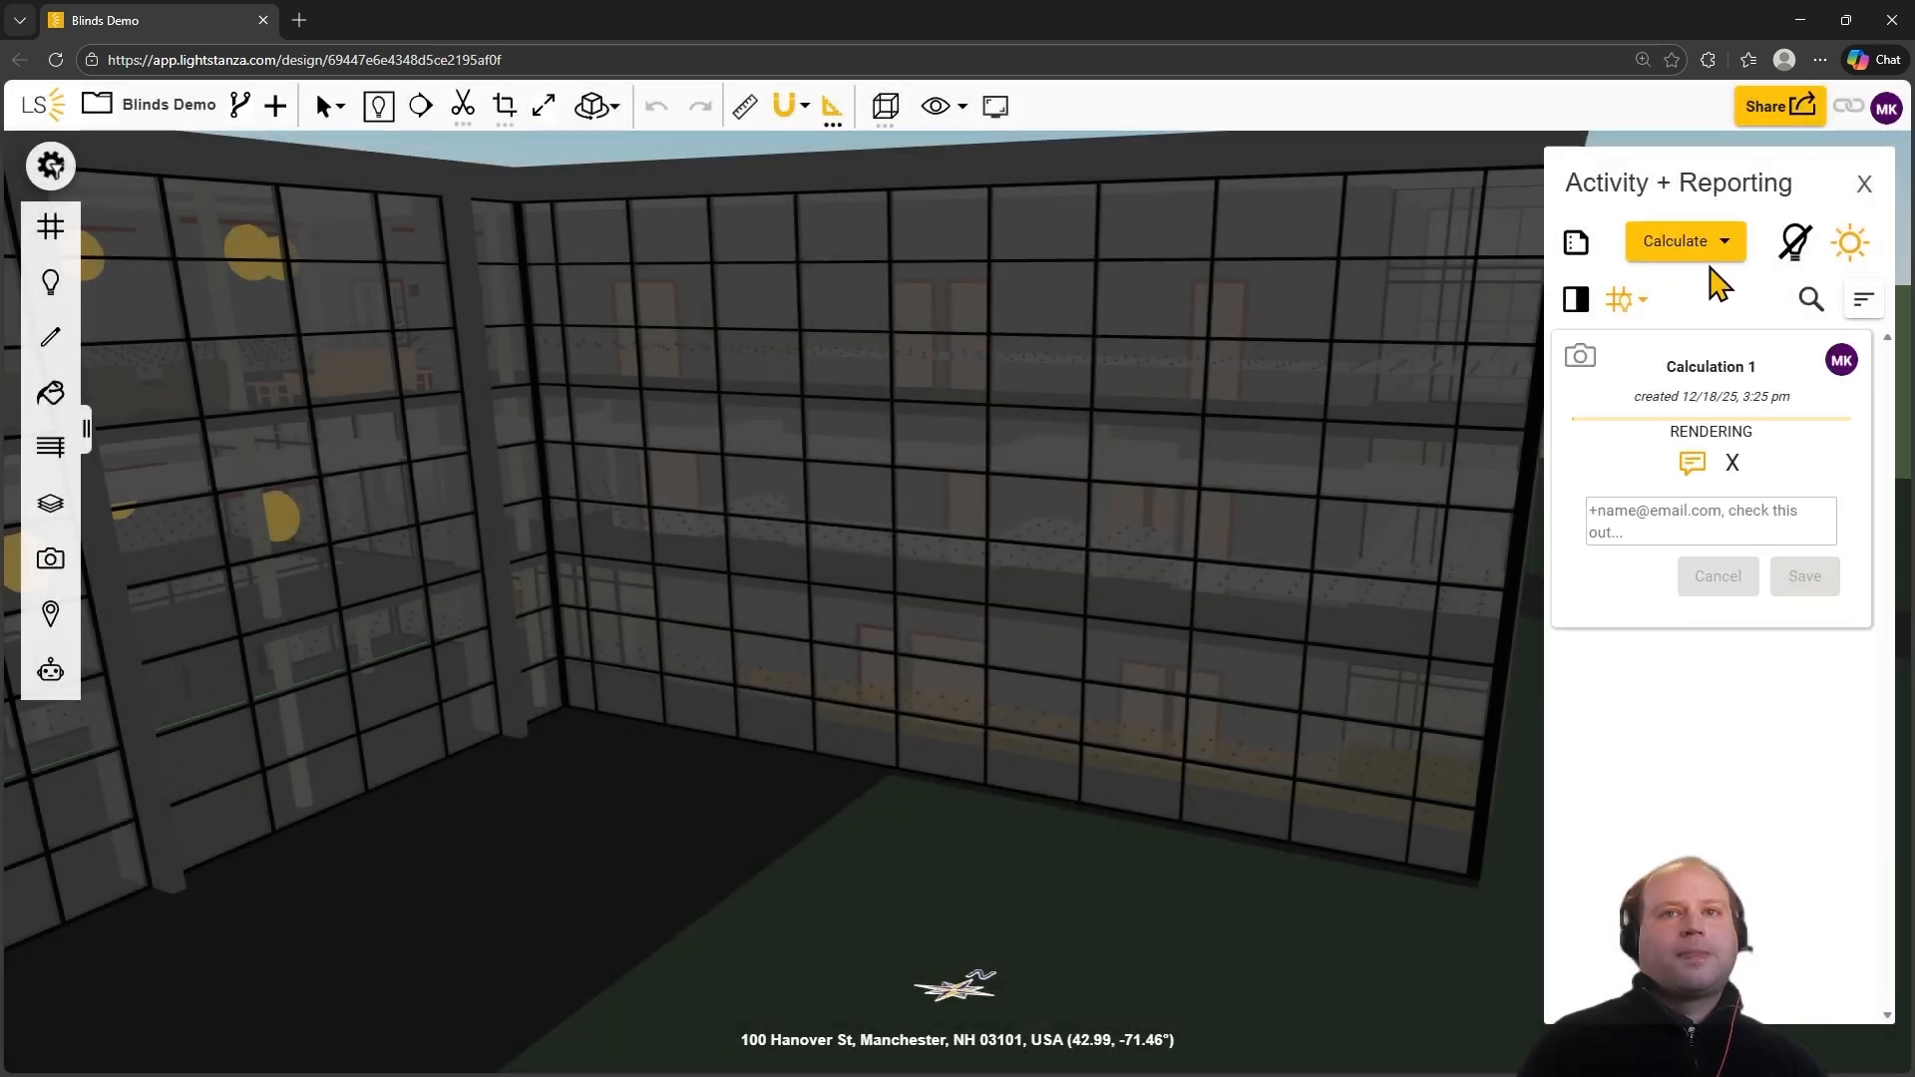
# Step: Start a point-in-time Grid Analysis calculation with blinds enabled
pyautogui.click(1707, 254)
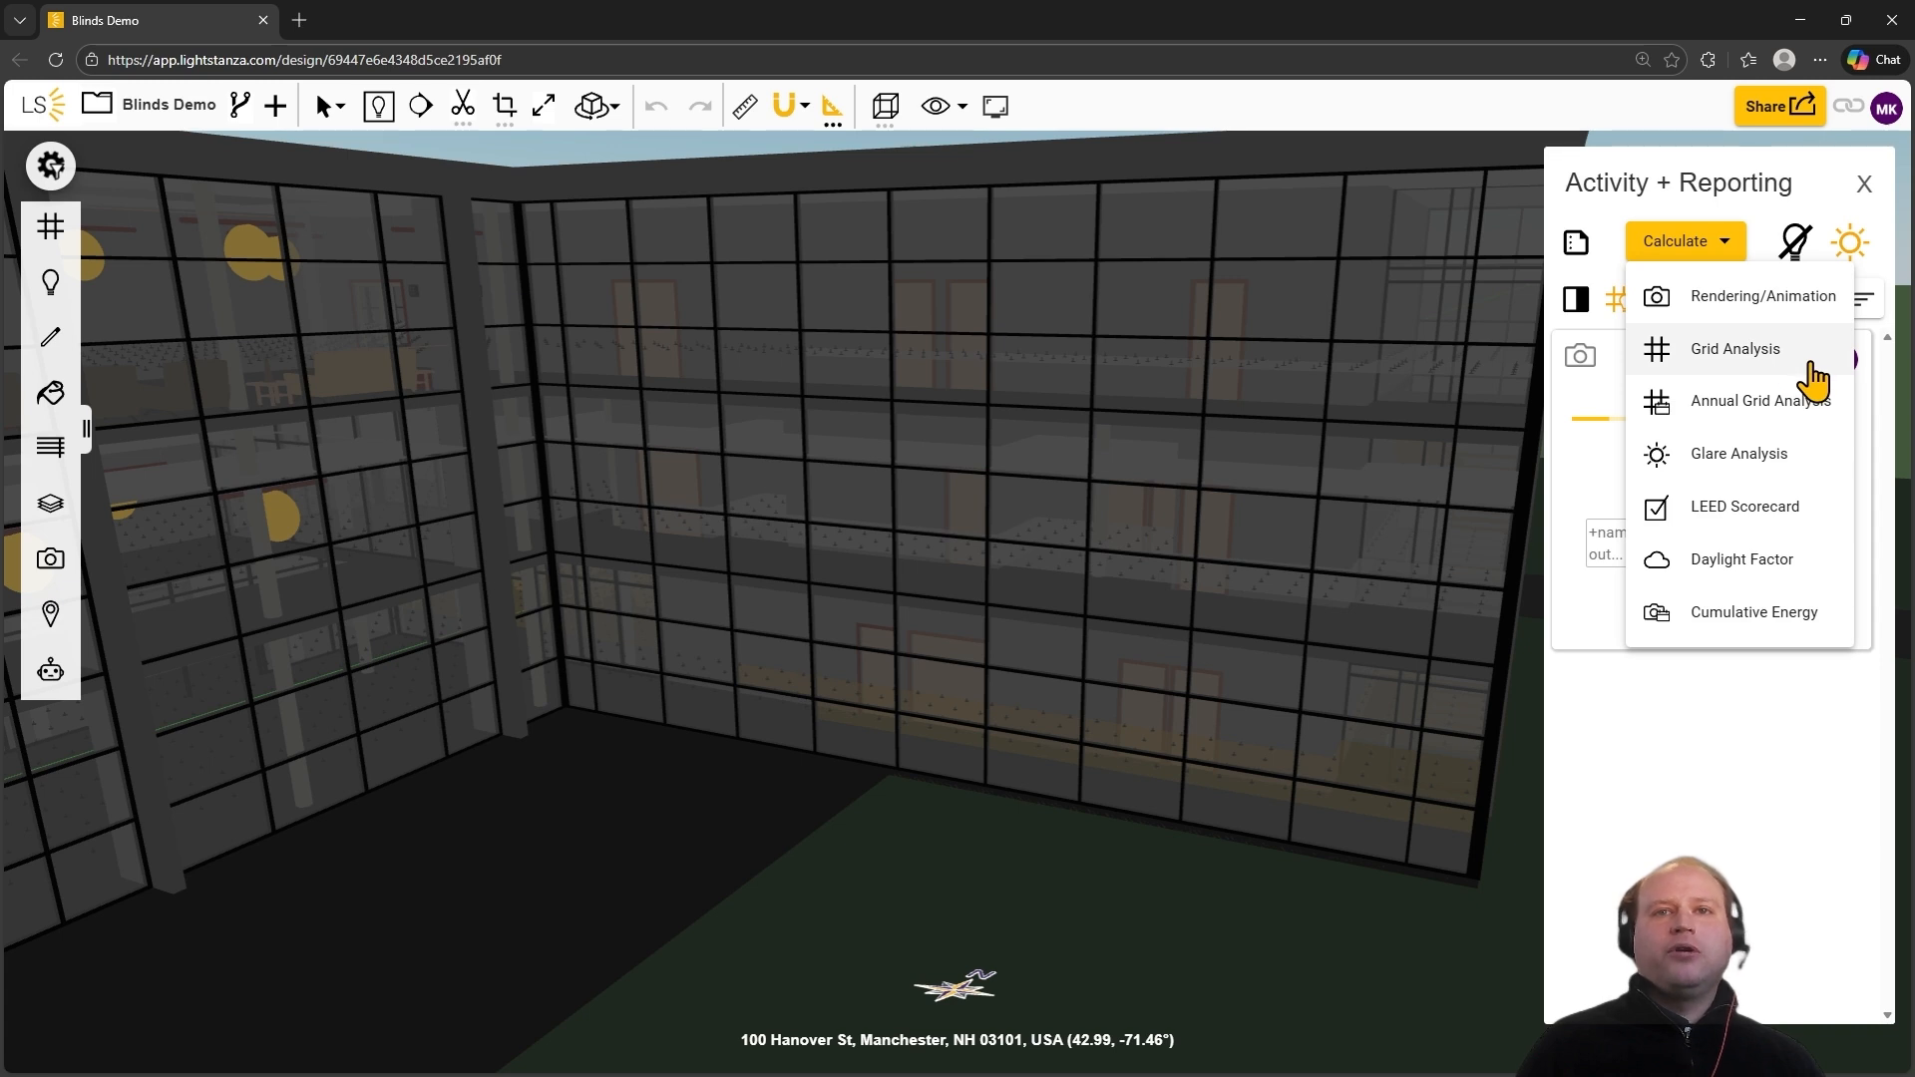
pyautogui.click(1735, 349)
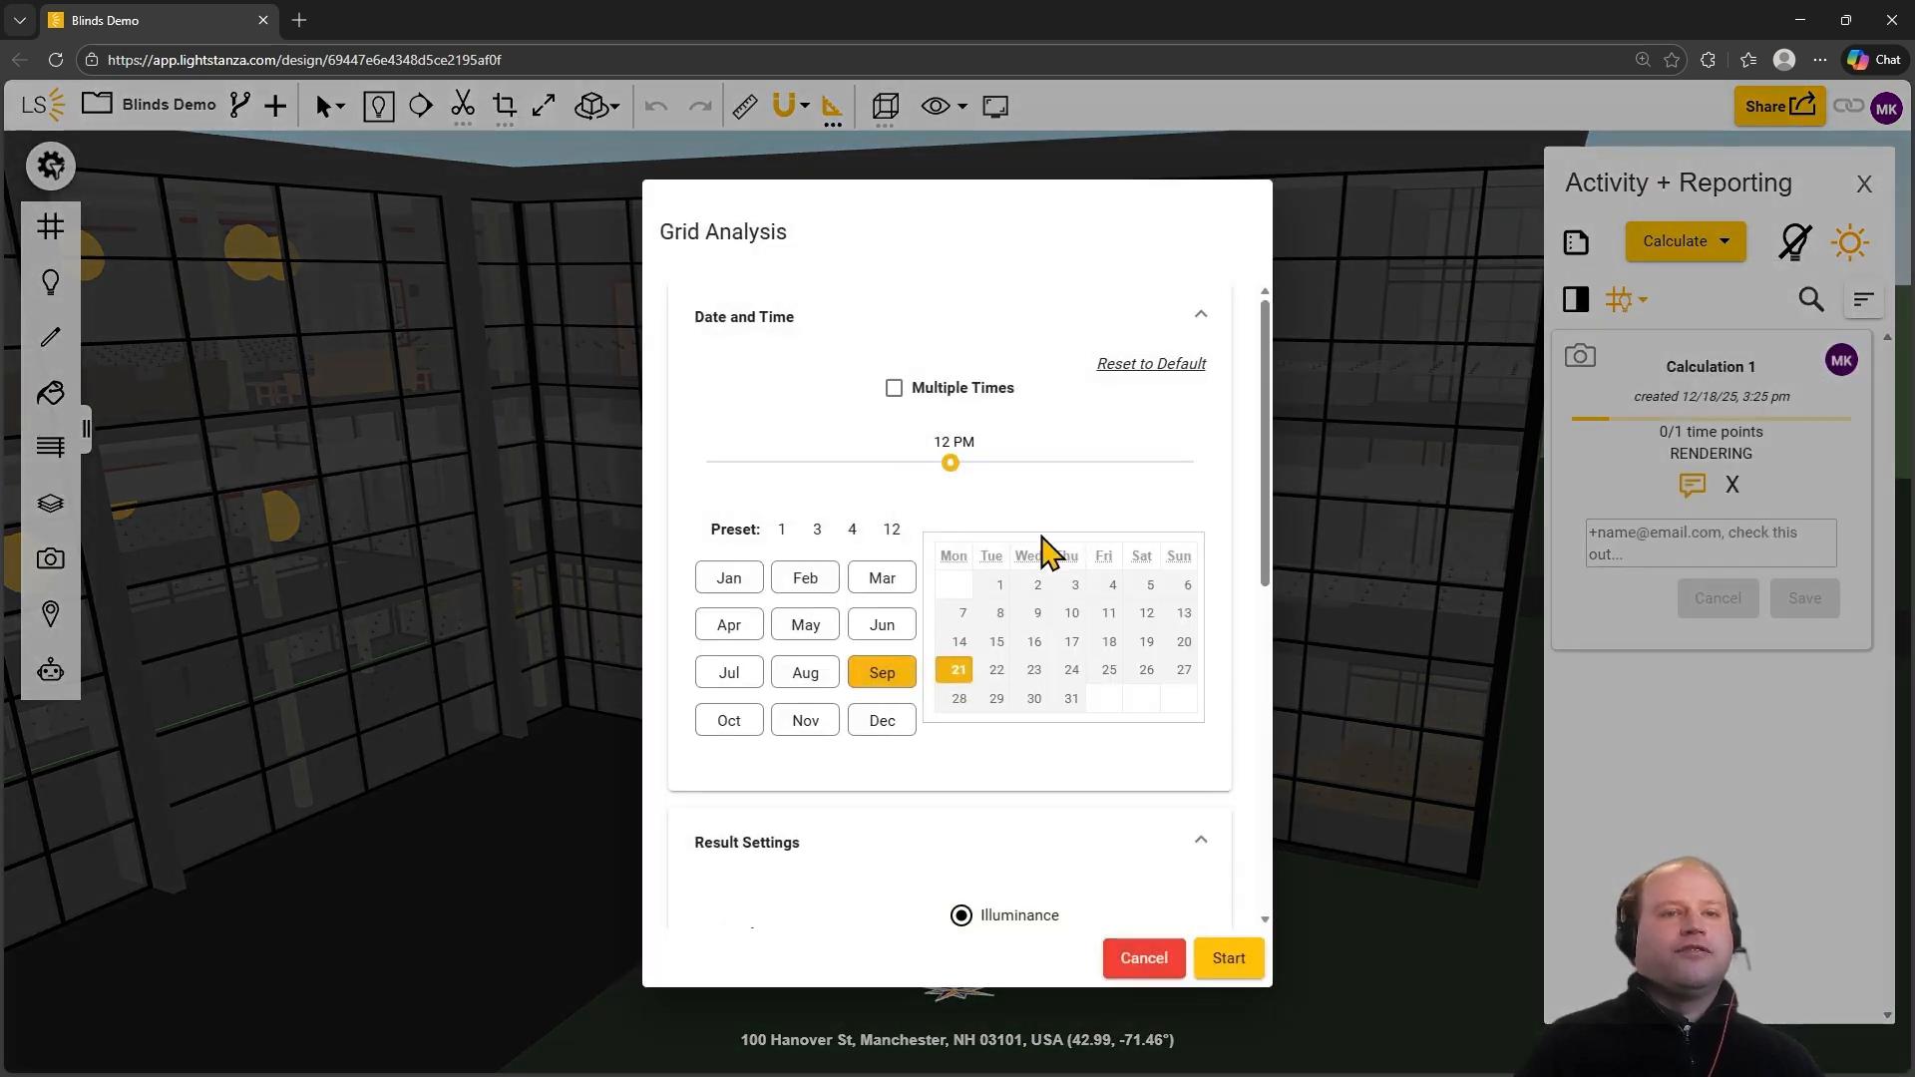
pyautogui.scroll(-2, 1154, 662)
pyautogui.scroll(-4, 1155, 662)
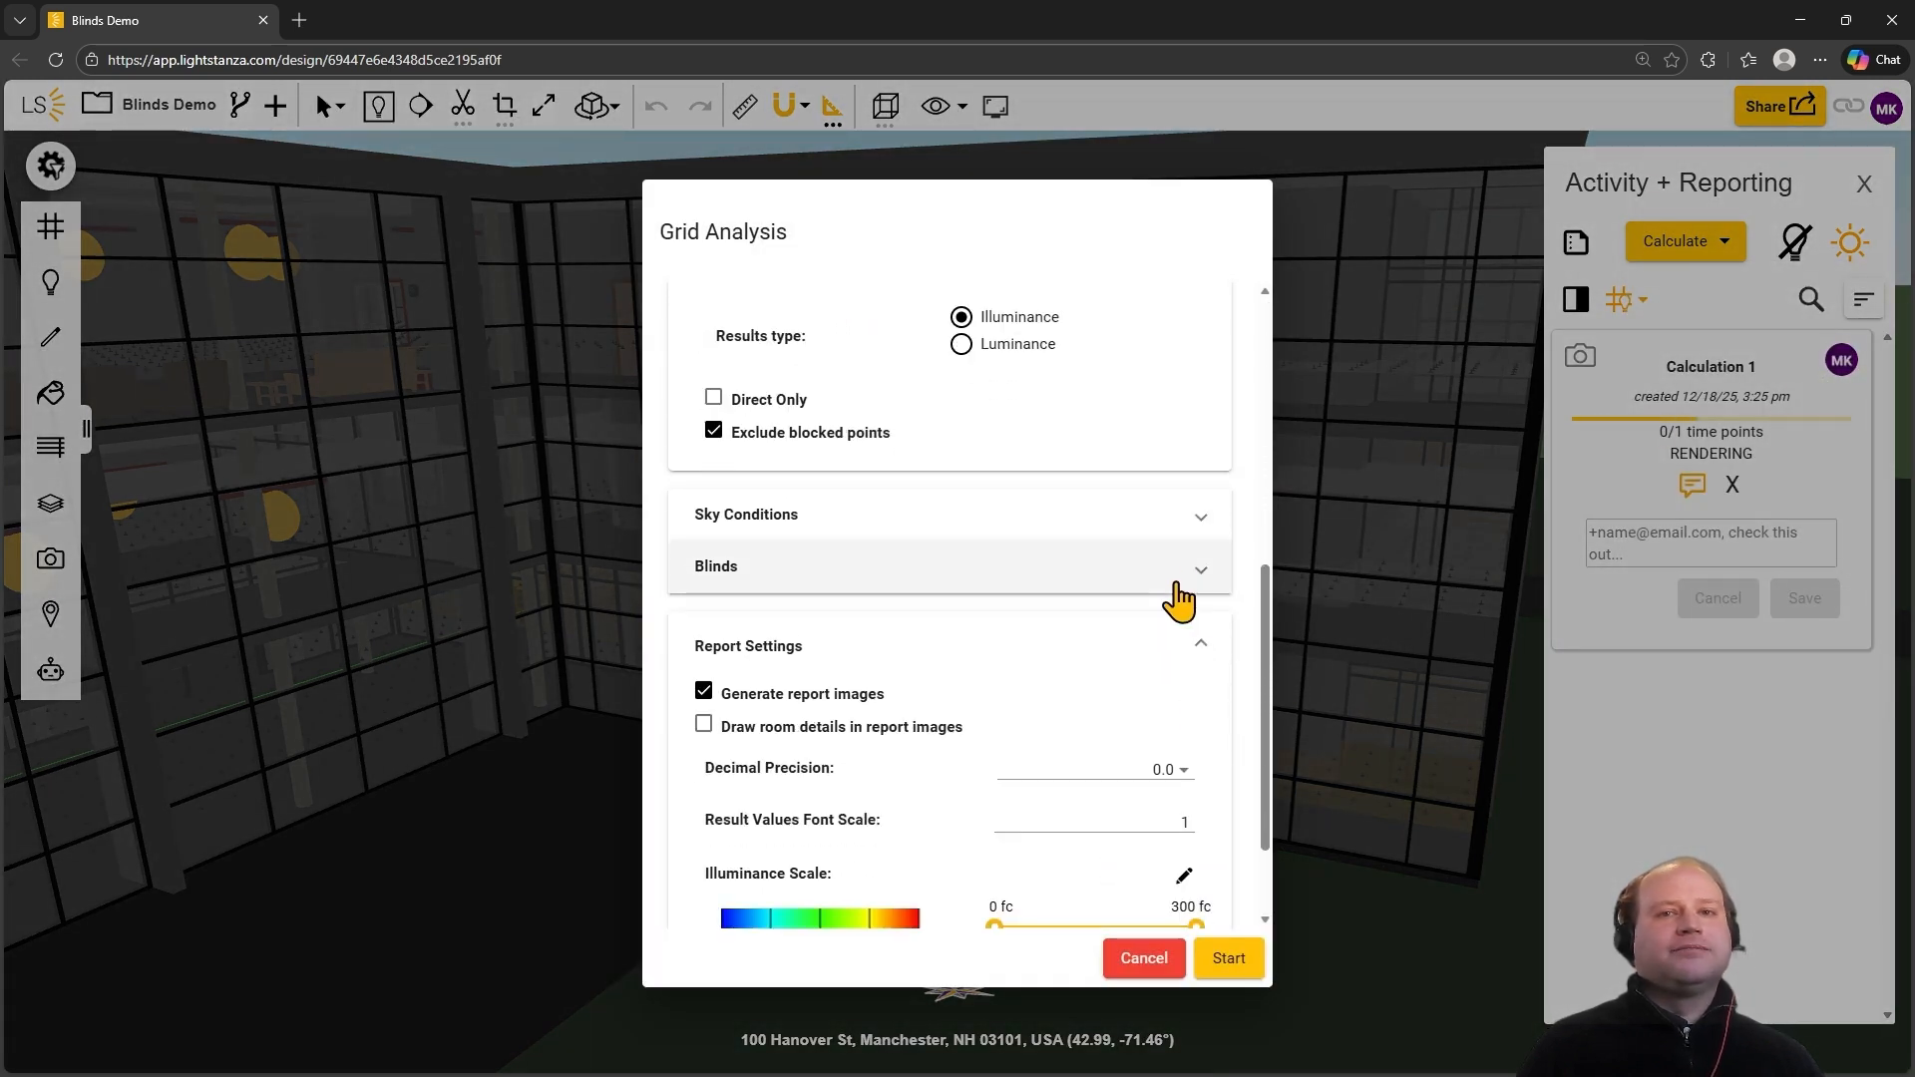
pyautogui.click(1183, 566)
pyautogui.click(957, 686)
pyautogui.click(1231, 963)
# Step: Start an Annual Grid Analysis for sDA with blinds enabled and a blinds hysteresis of 4 hours
pyautogui.click(1710, 257)
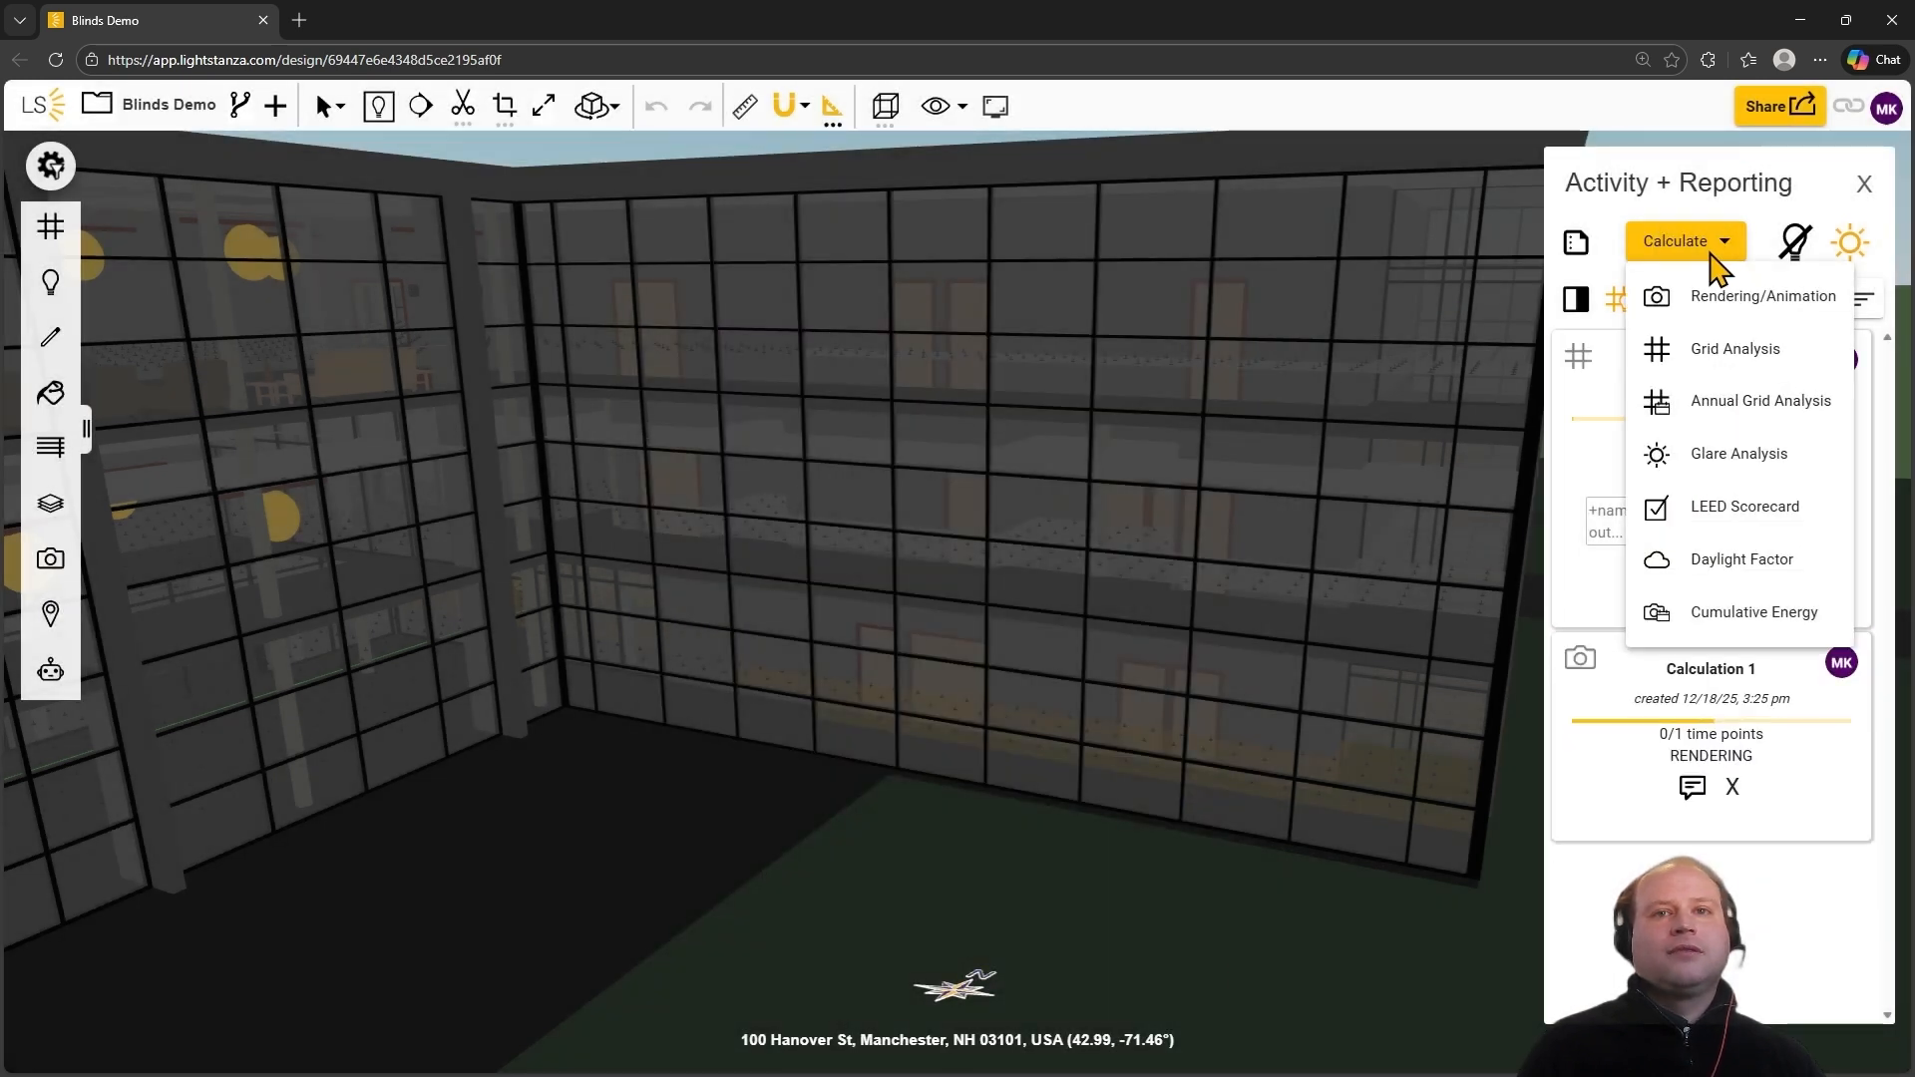
pyautogui.click(1793, 415)
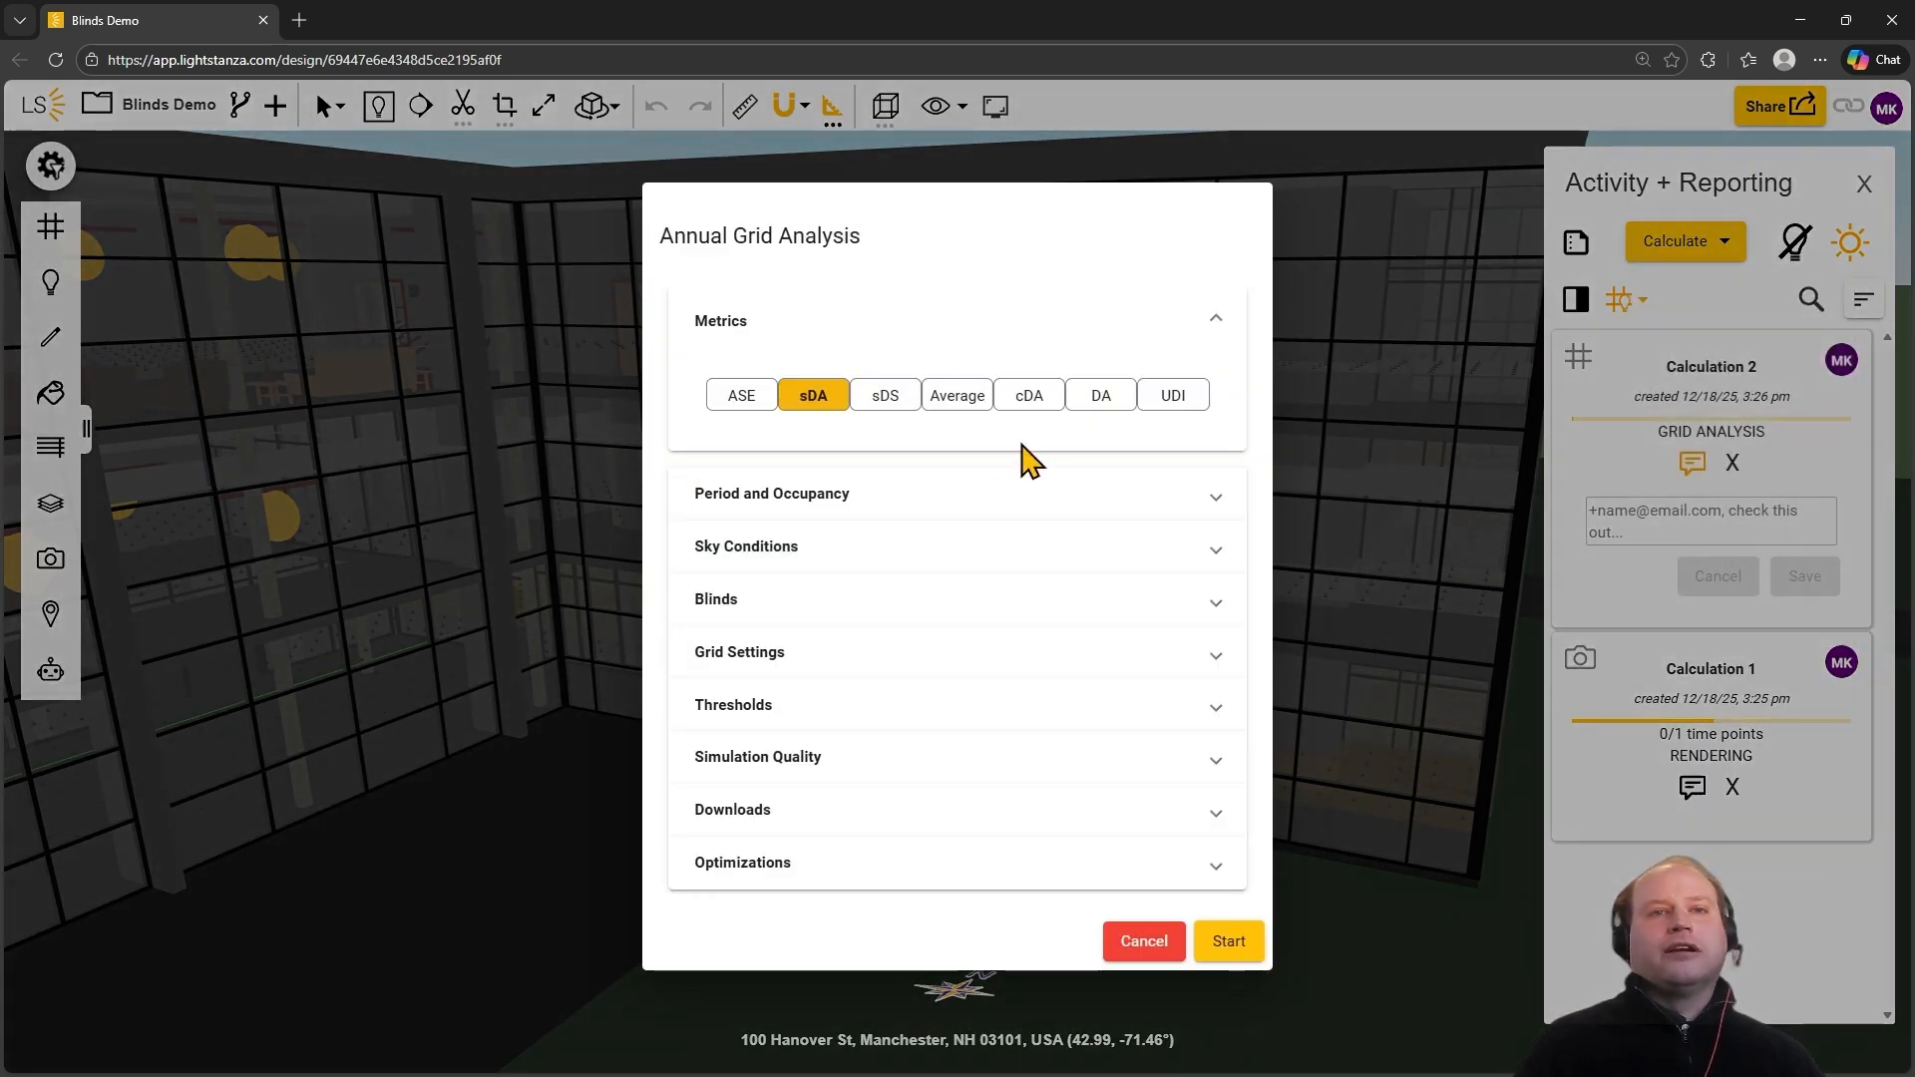
pyautogui.click(1174, 604)
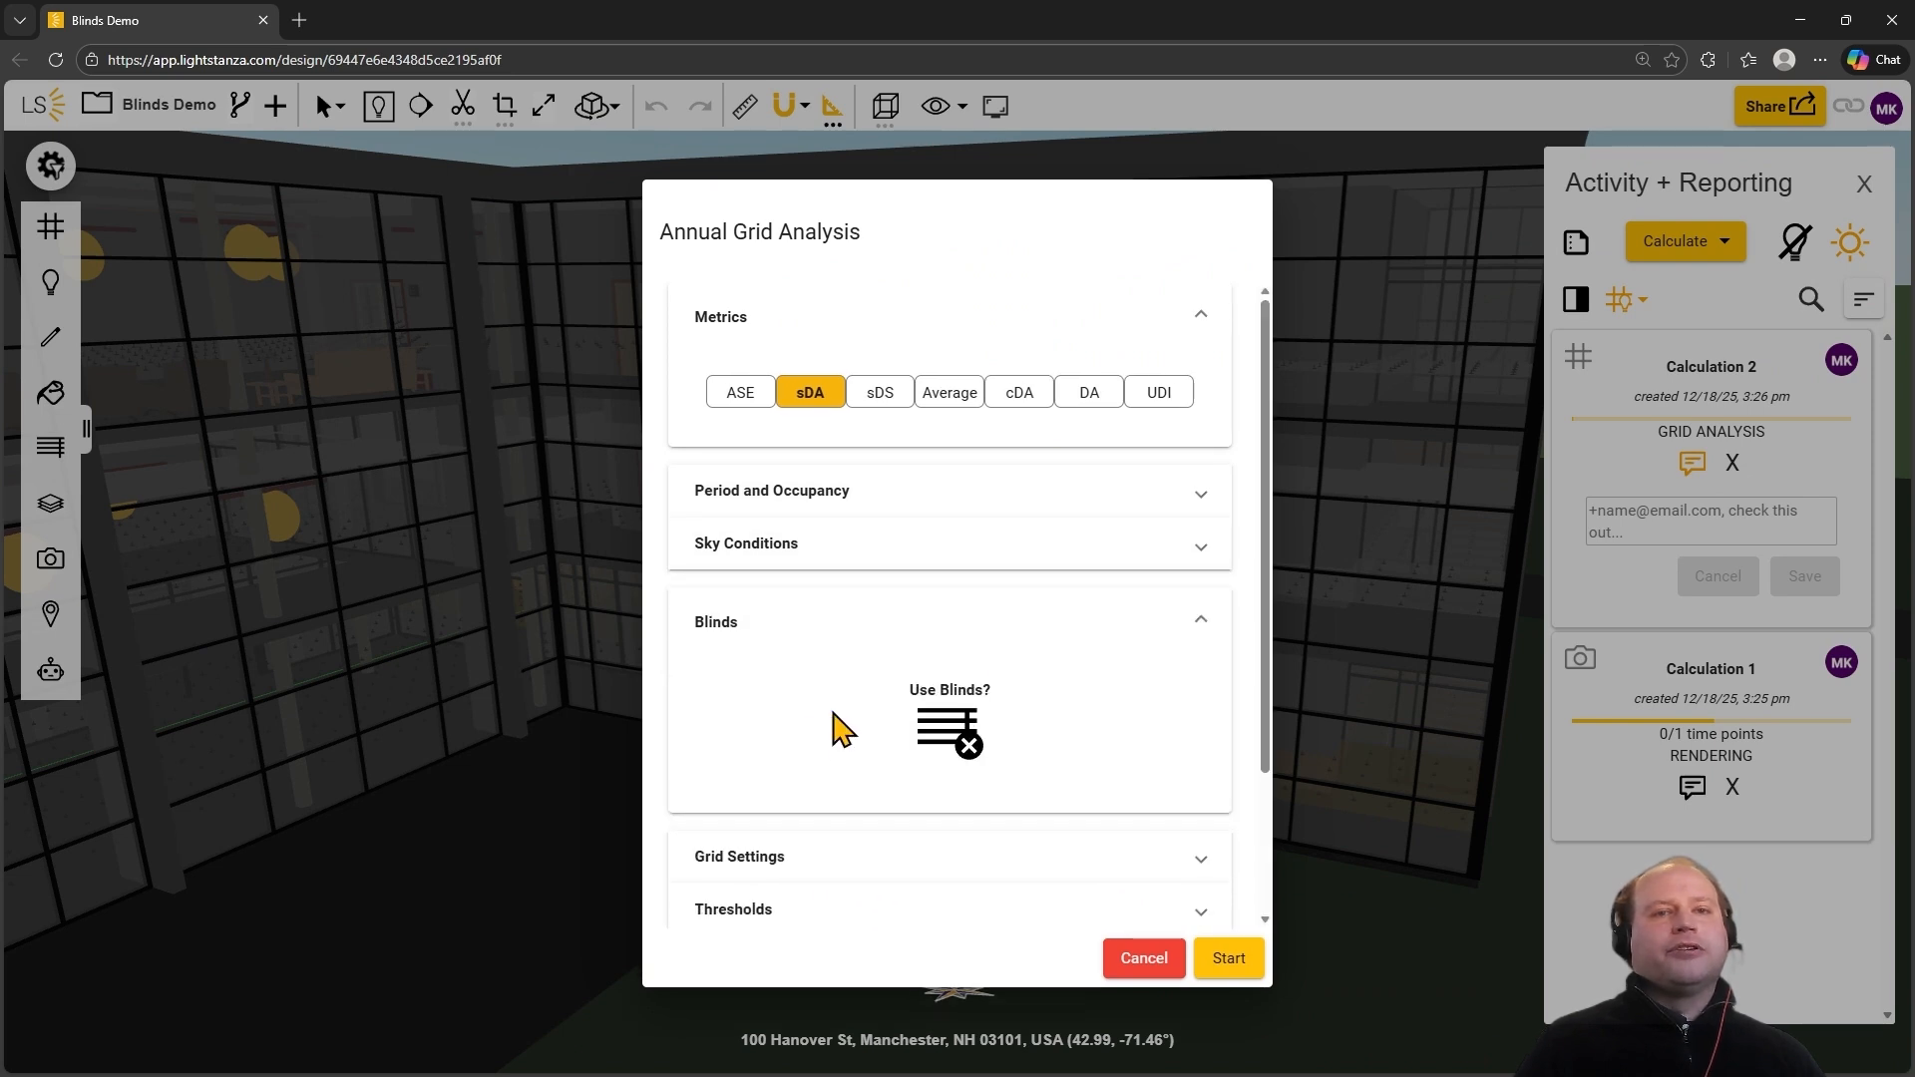
pyautogui.click(963, 750)
pyautogui.scroll(-1, 1133, 727)
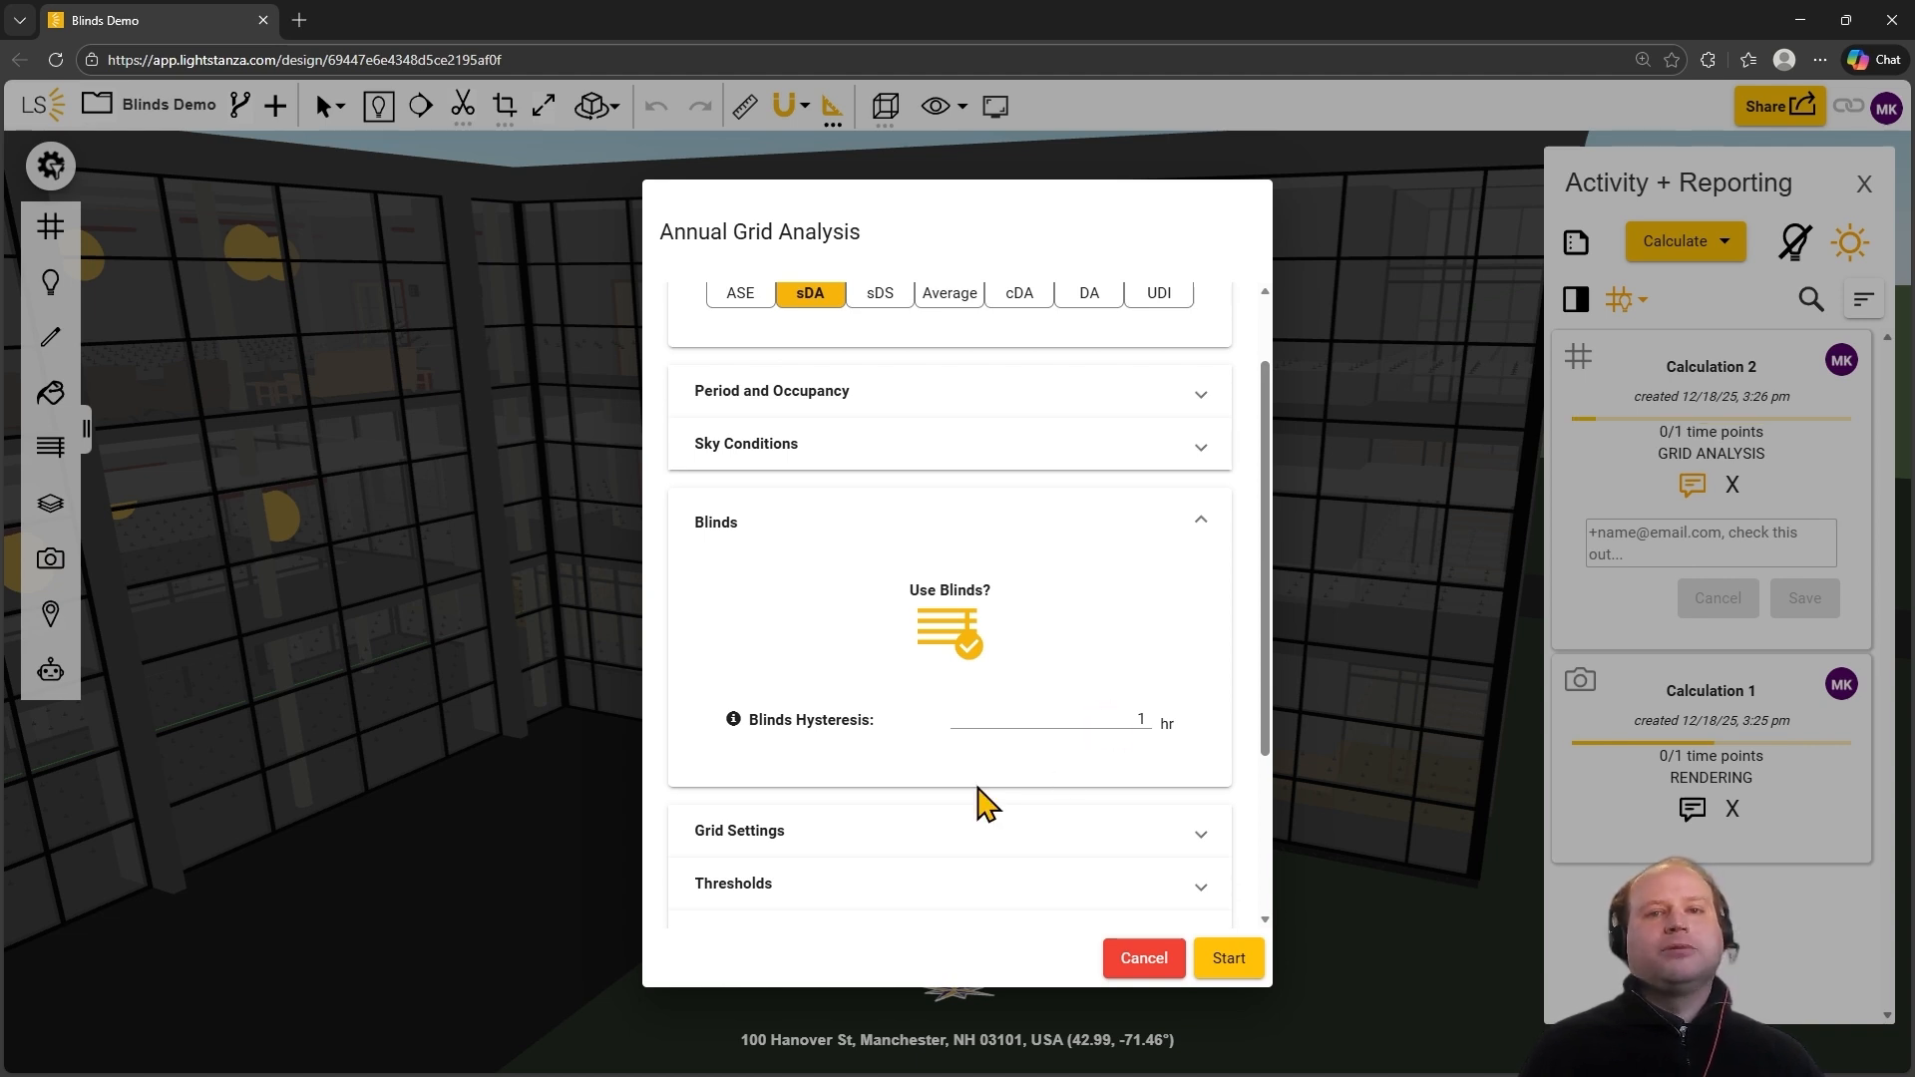
pyautogui.doubleClick(1122, 716)
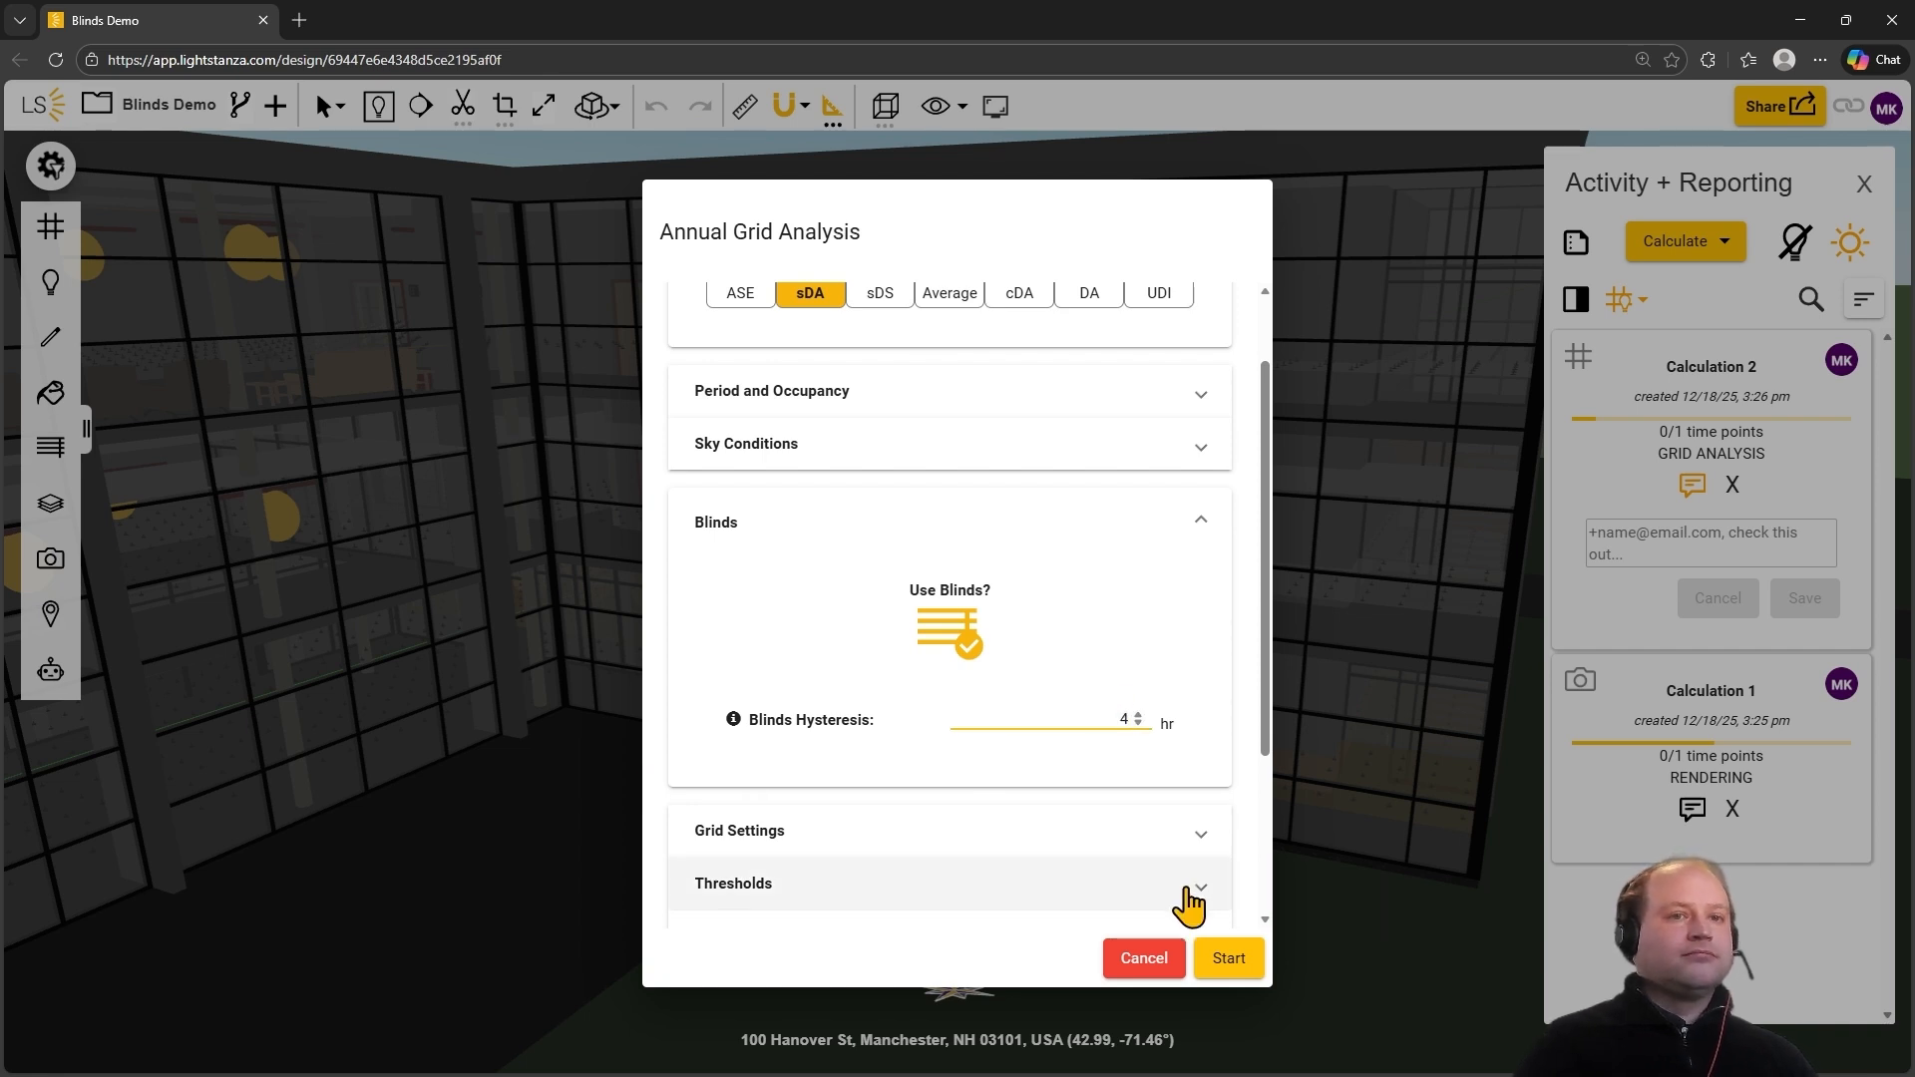
pyautogui.click(1223, 956)
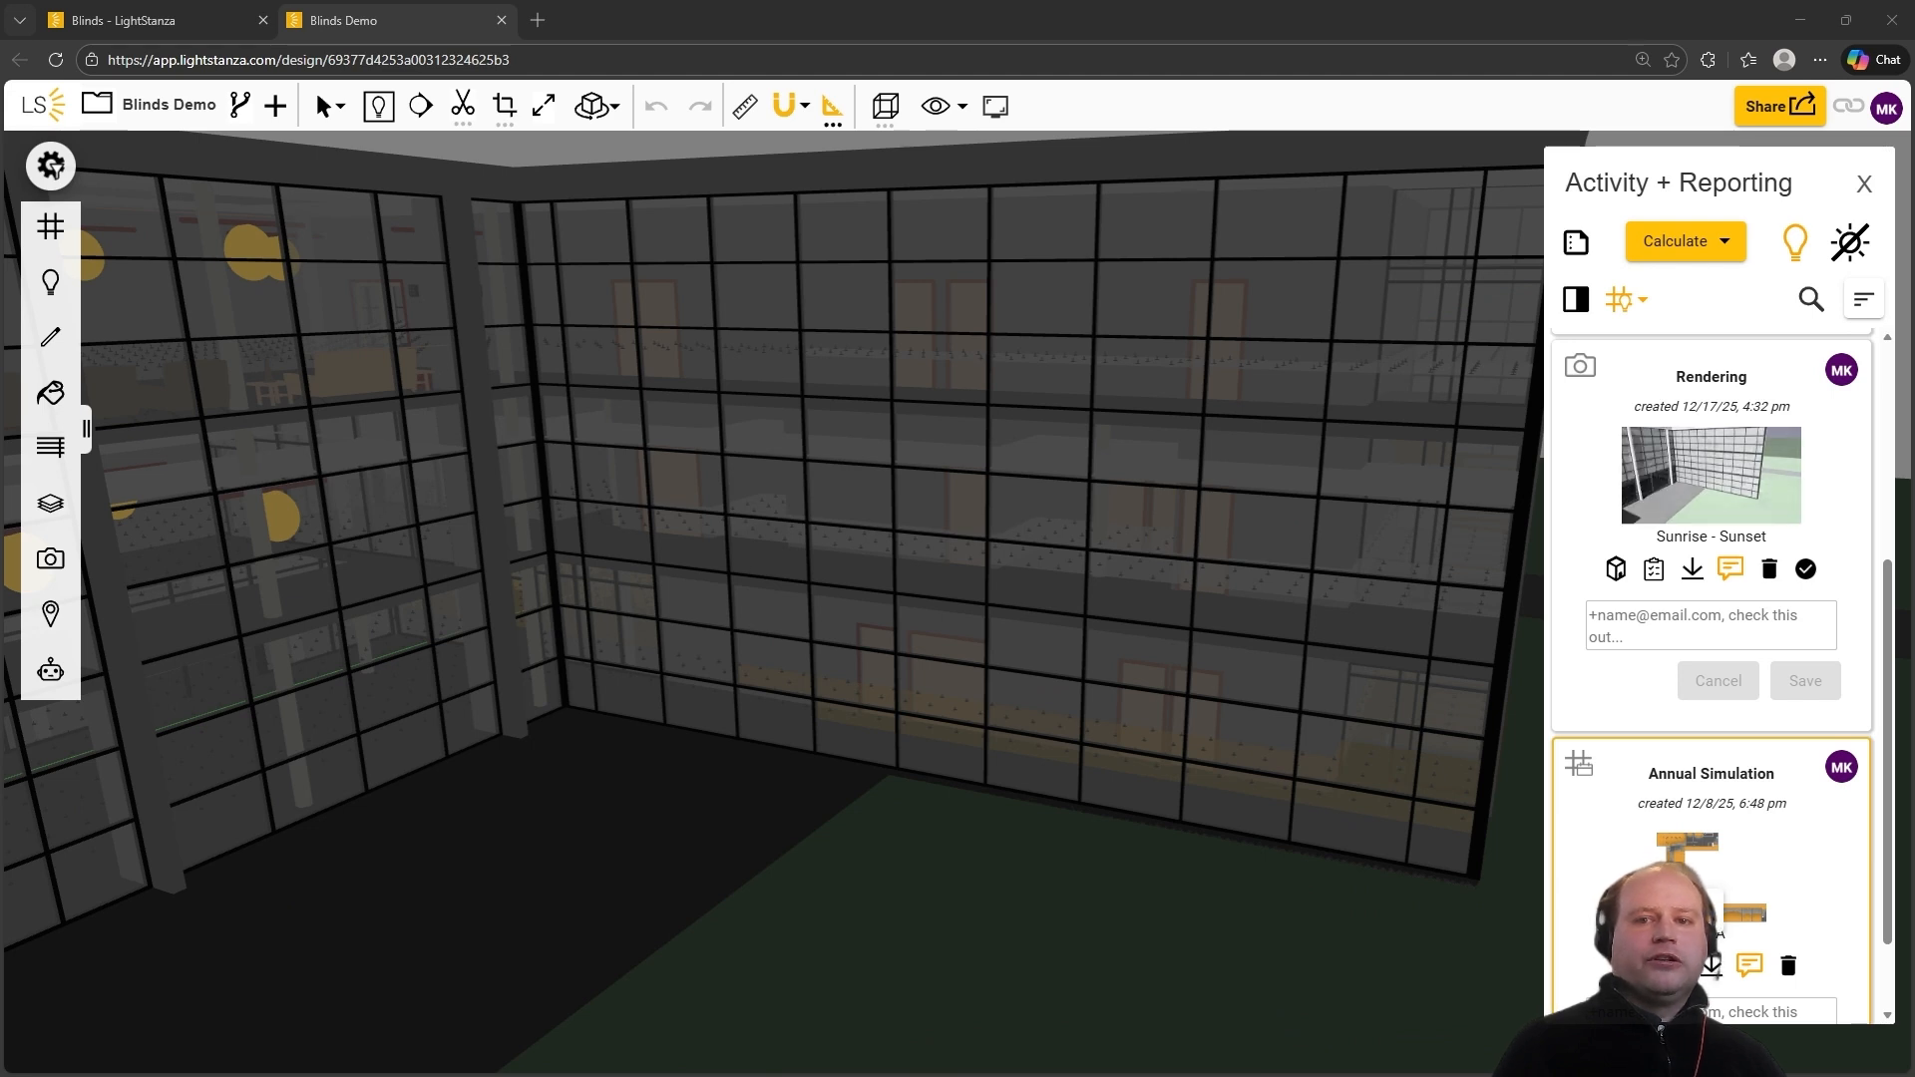
# Step: Review the Annual Simulation sDA report through its advanced details and blinds summary, and exit the report
pyautogui.click(1659, 815)
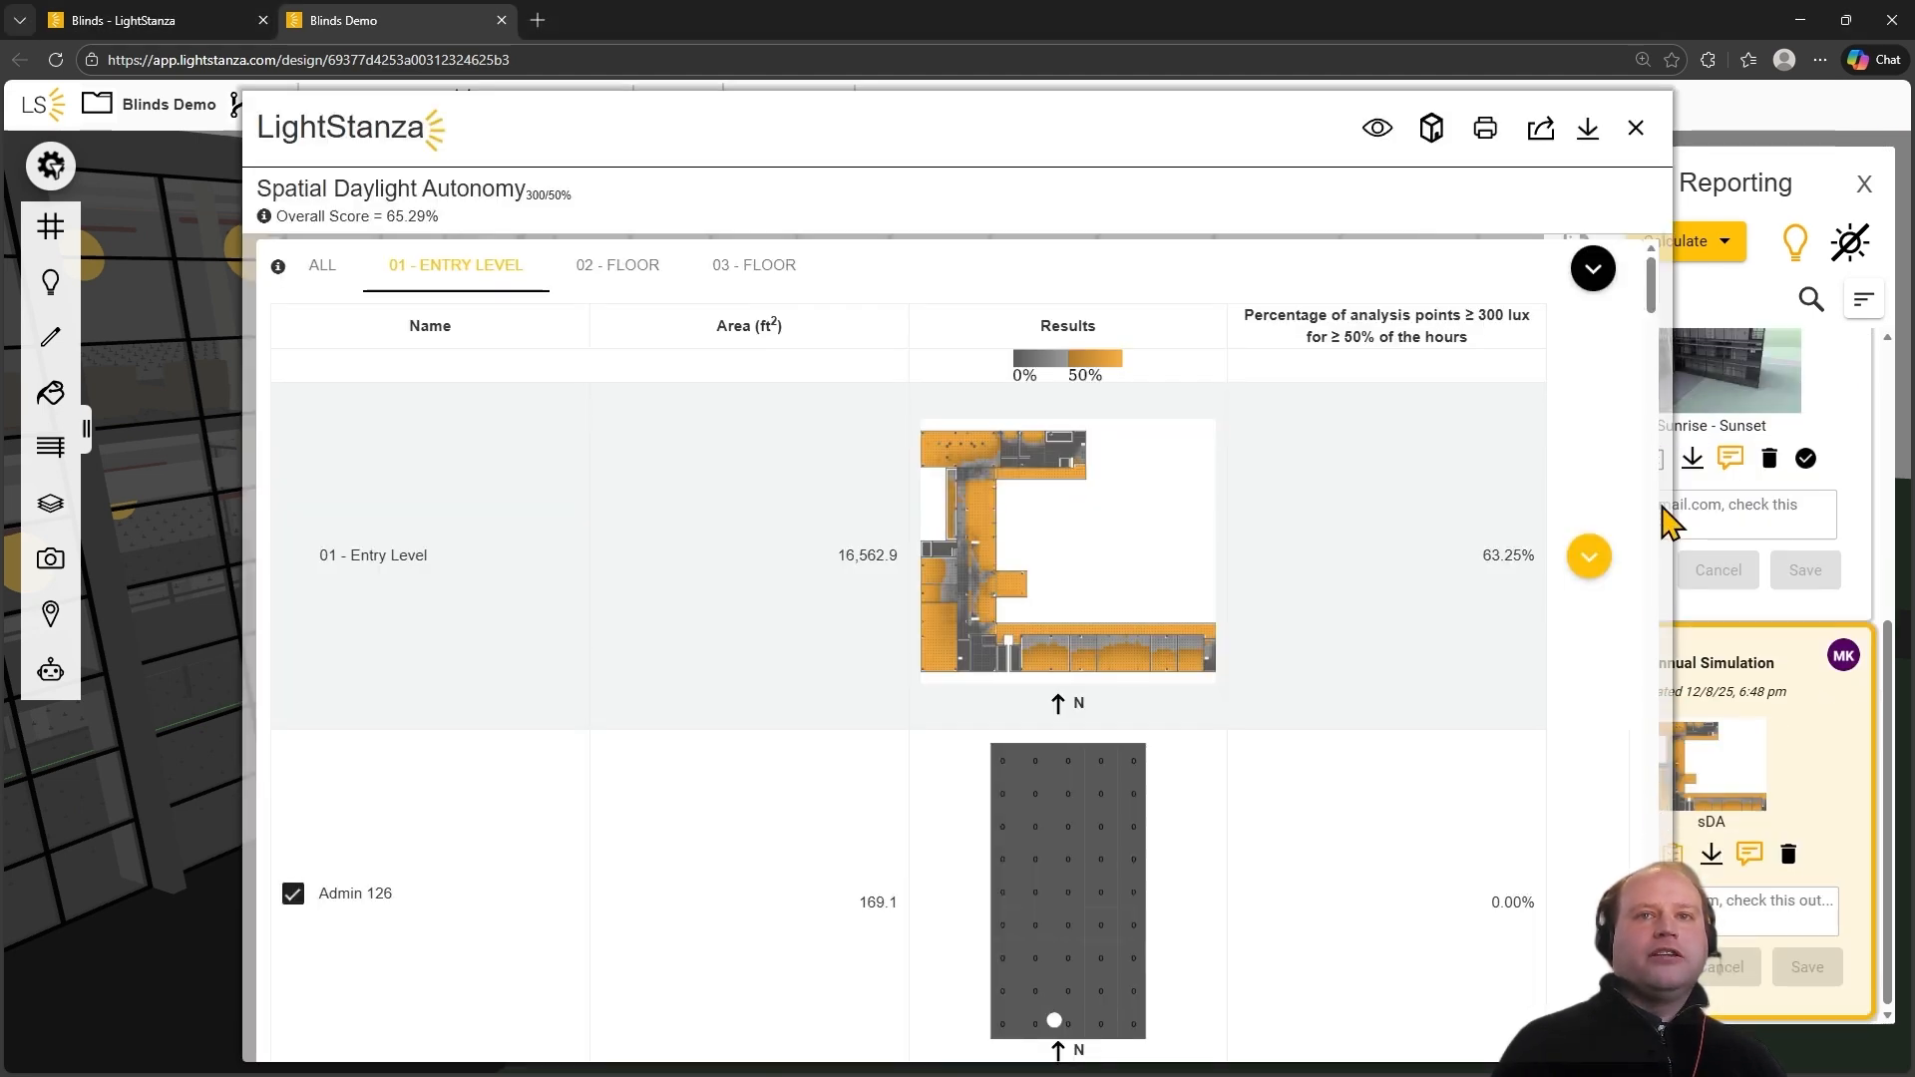
pyautogui.moveTo(1651, 299); pyautogui.dragTo(1651, 1047)
pyautogui.click(1449, 1032)
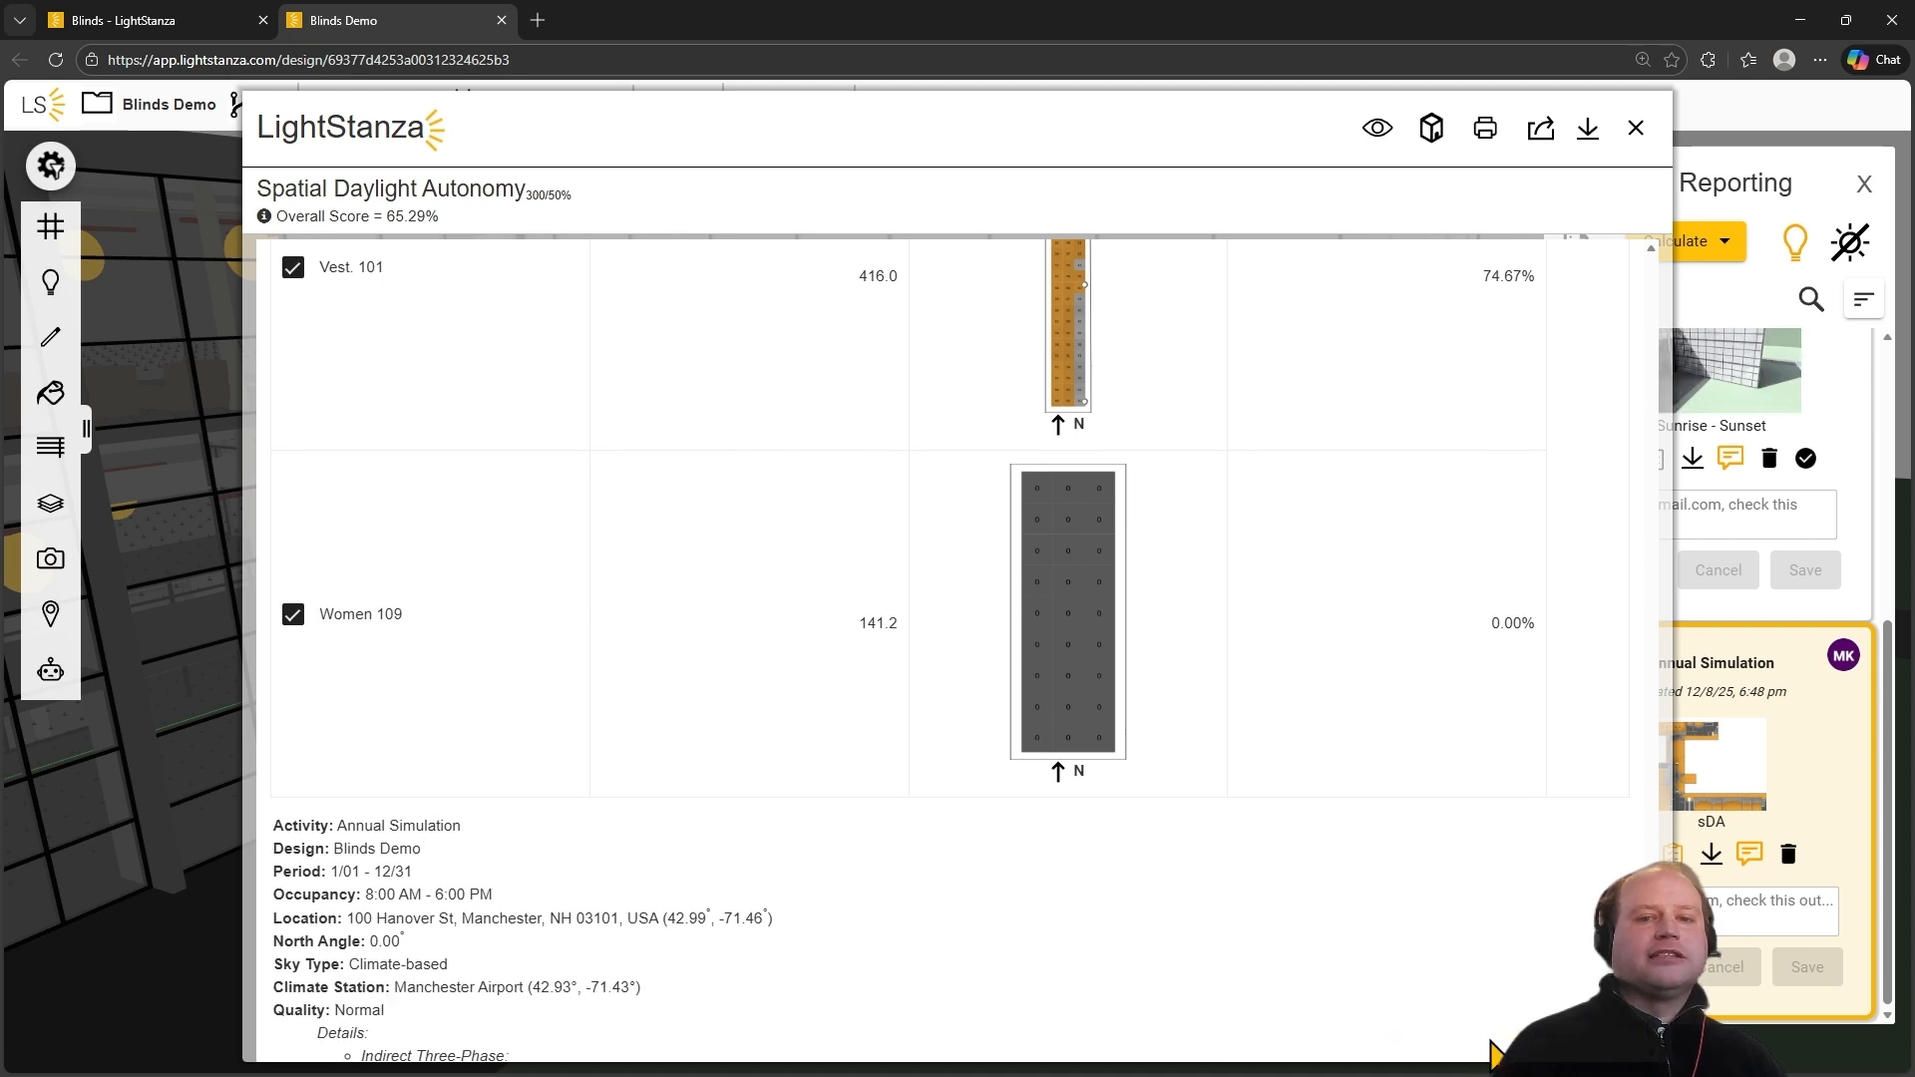
pyautogui.scroll(-5, 1453, 992)
pyautogui.scroll(-6, 1456, 913)
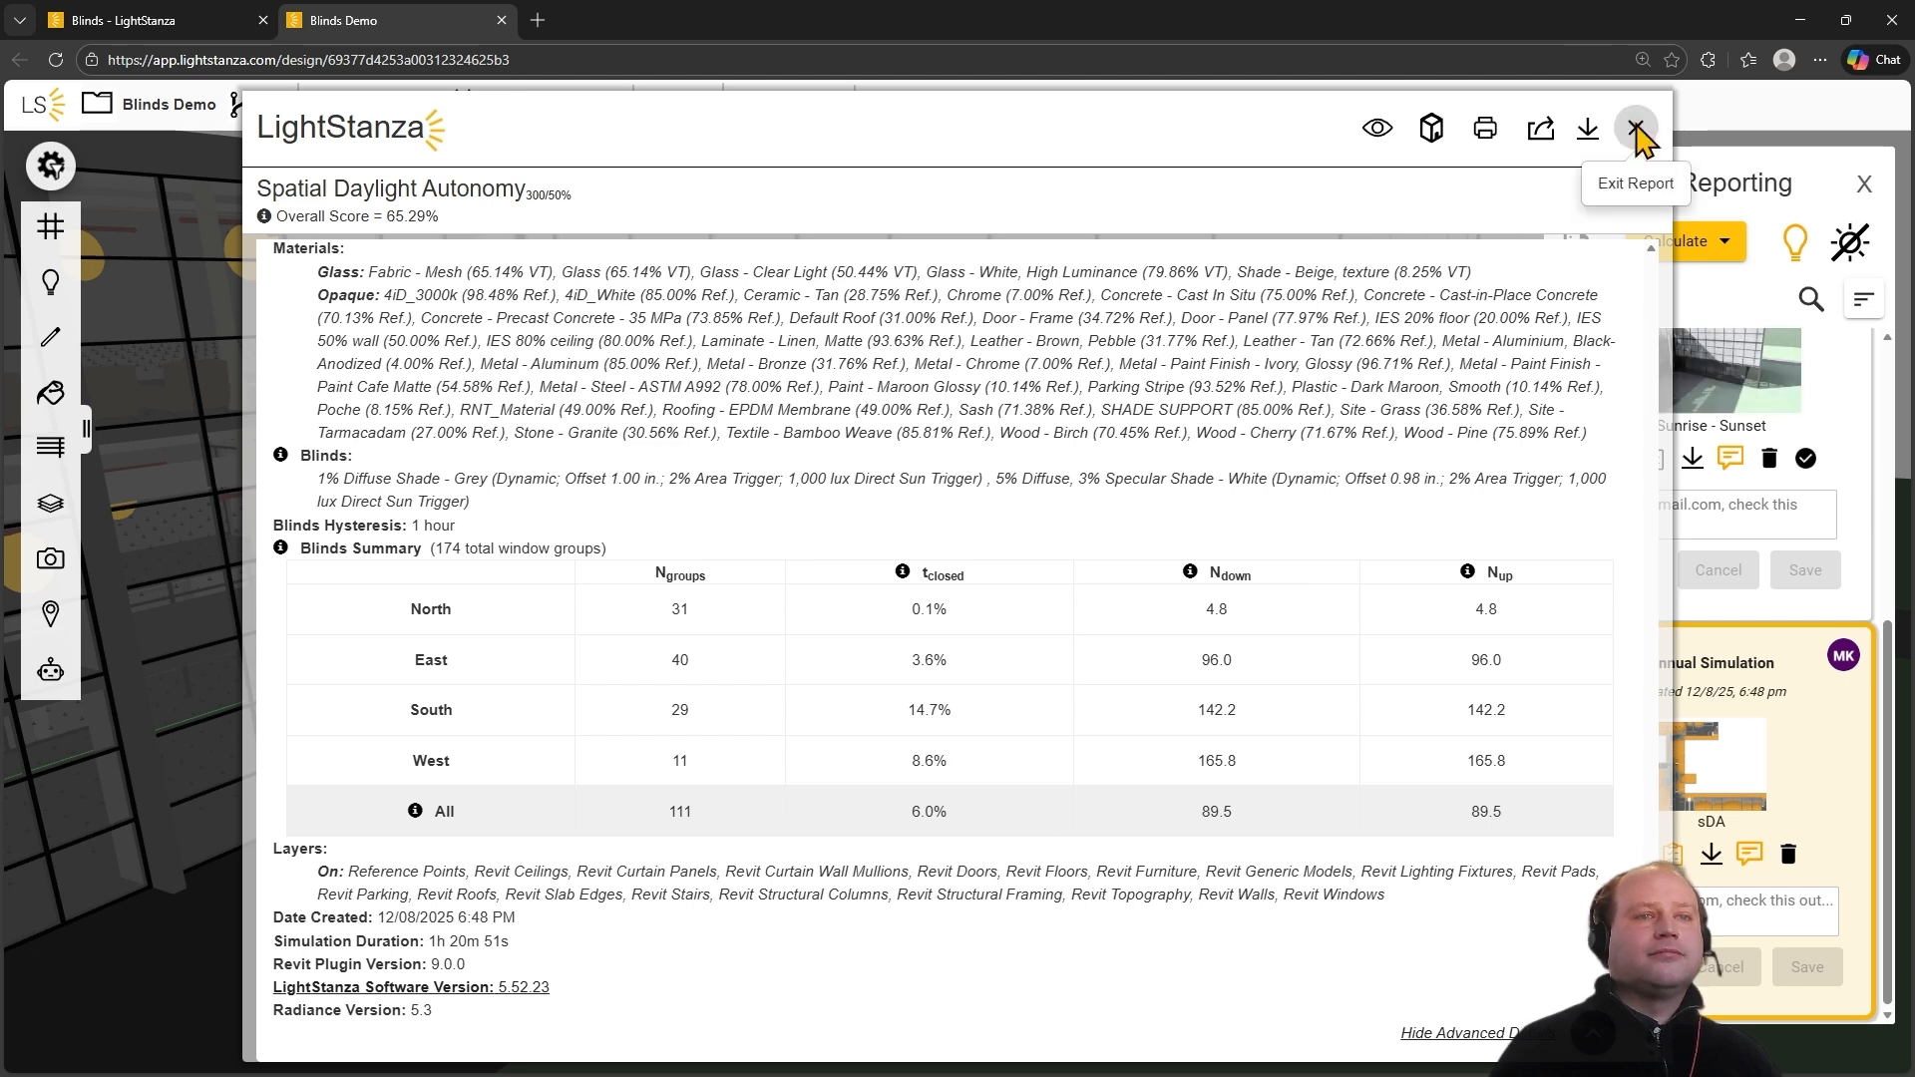
pyautogui.click(1635, 129)
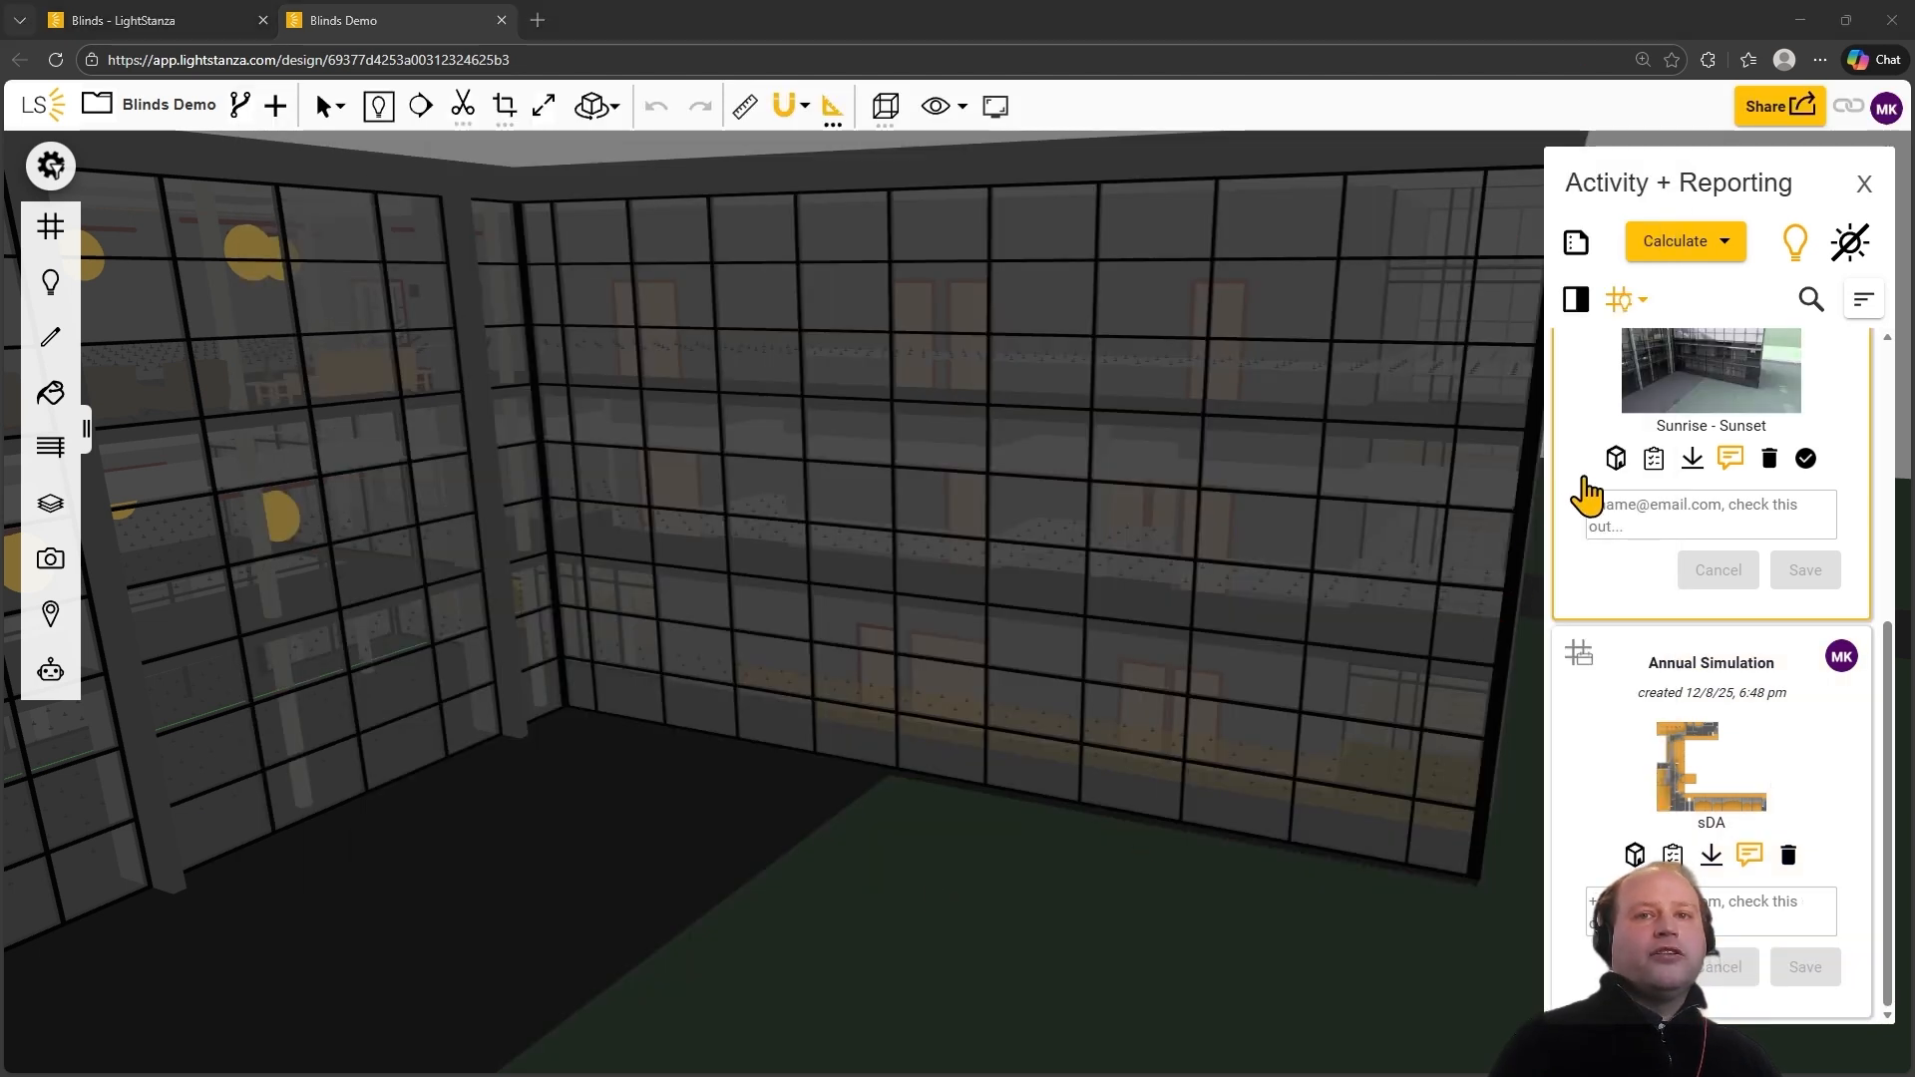
# Step: View the report of the Sunrise - Sunset rendering and exit it
pyautogui.click(1653, 460)
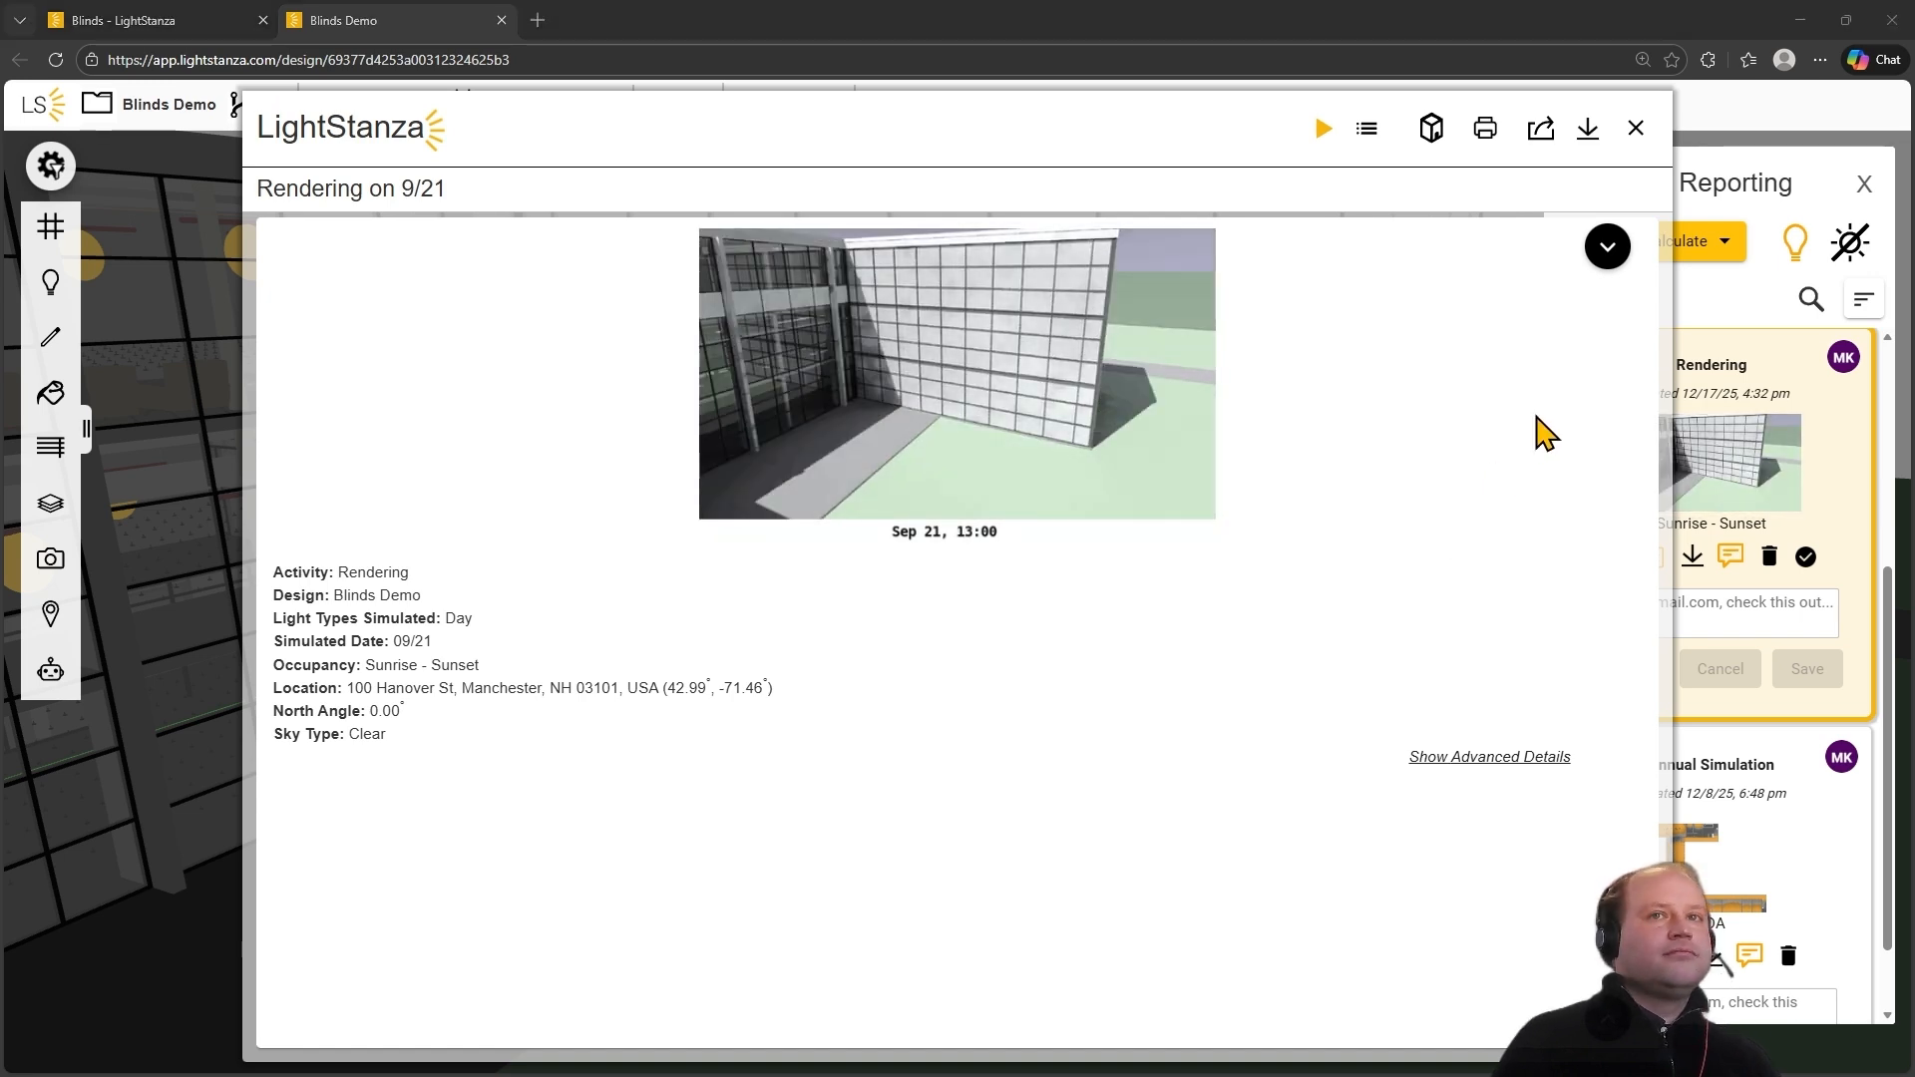
pyautogui.click(1636, 129)
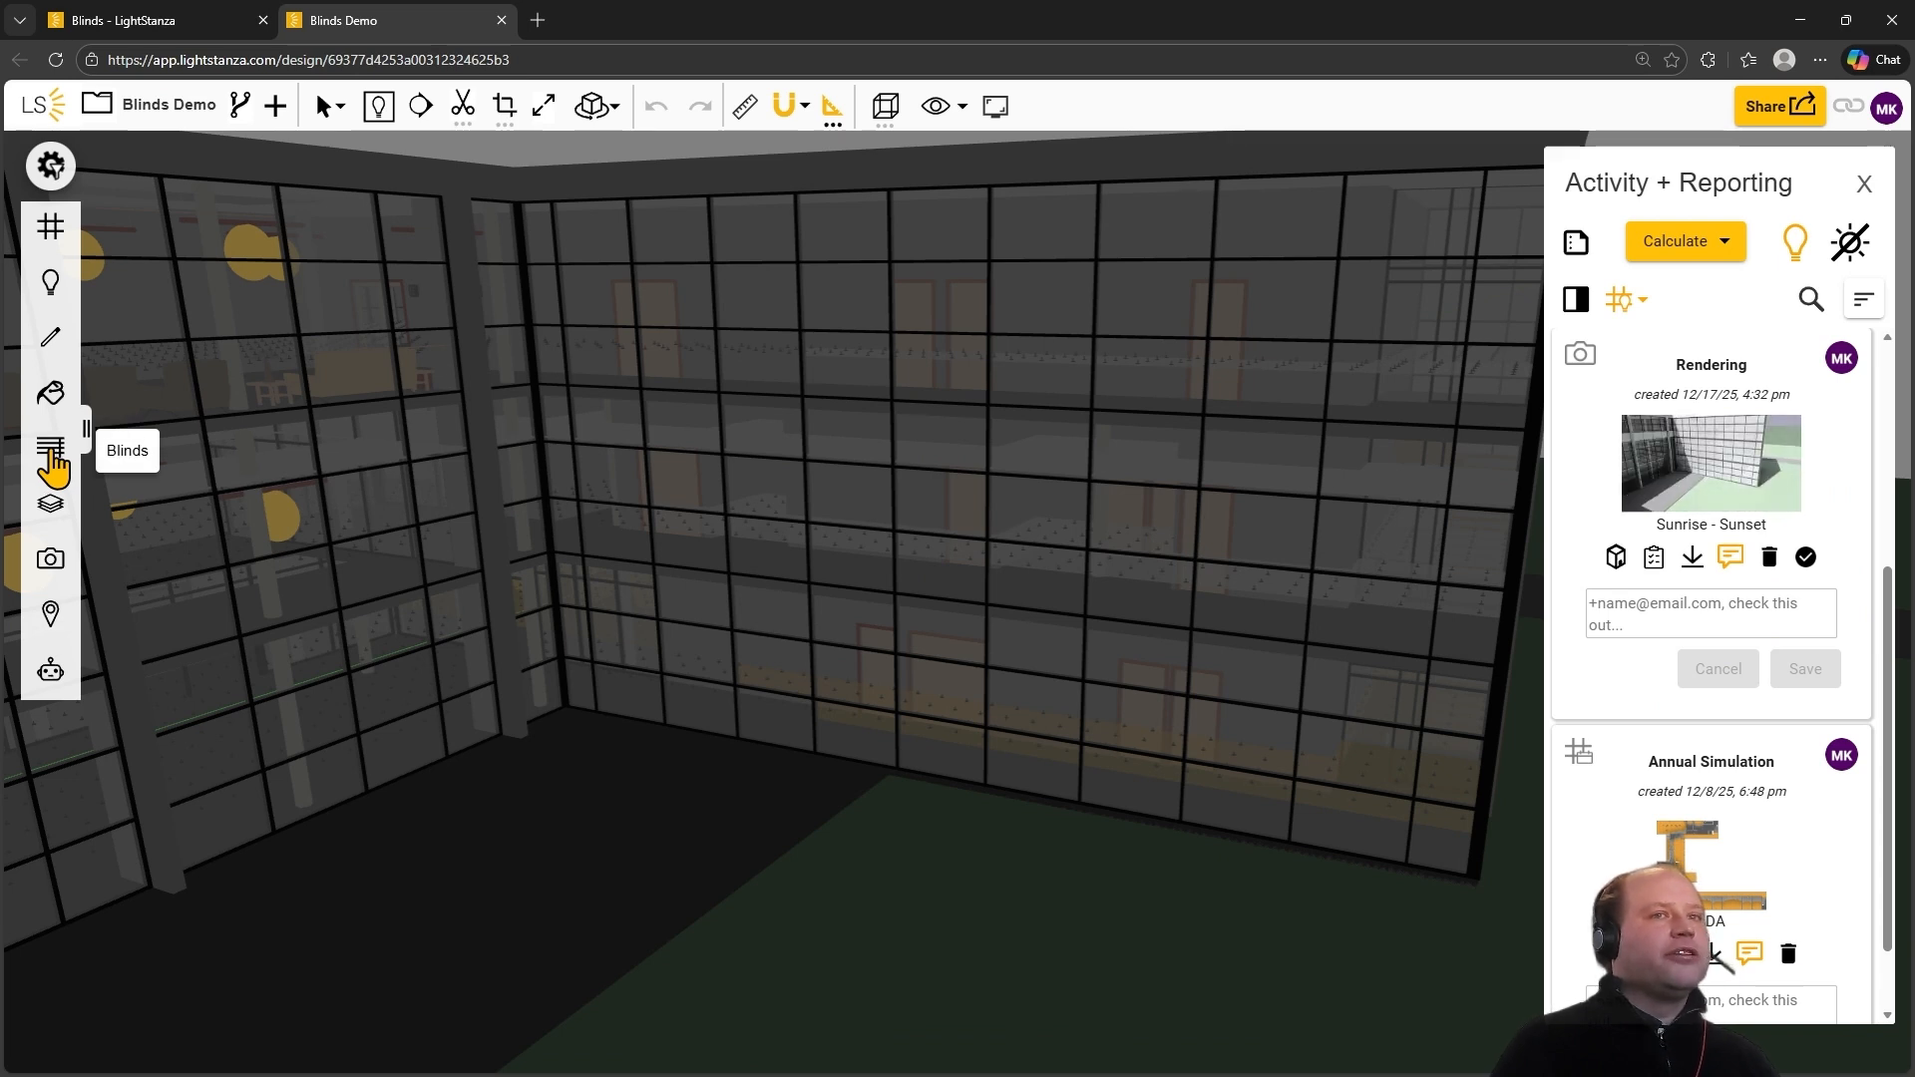
# Step: Add the 10% Diffuse Shade - Grey from the blinds library to the design
pyautogui.click(52, 457)
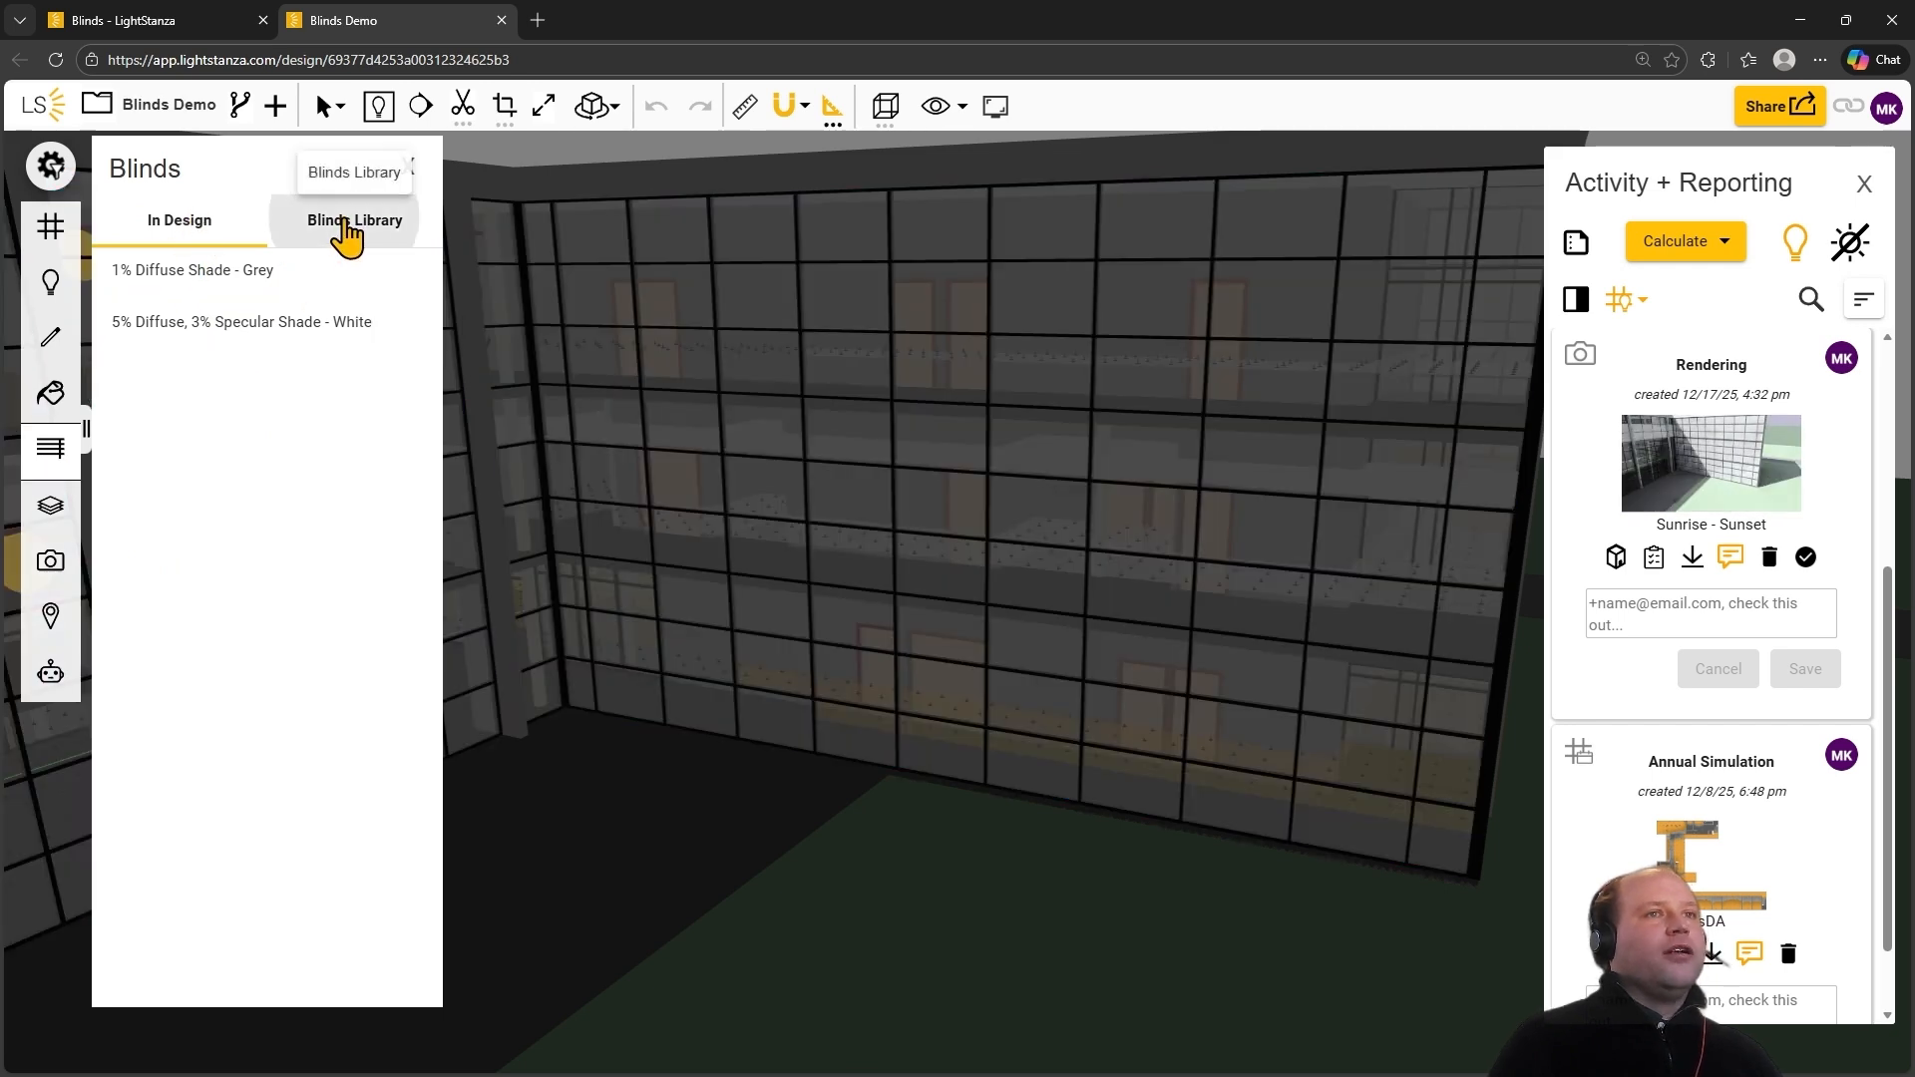
pyautogui.click(347, 232)
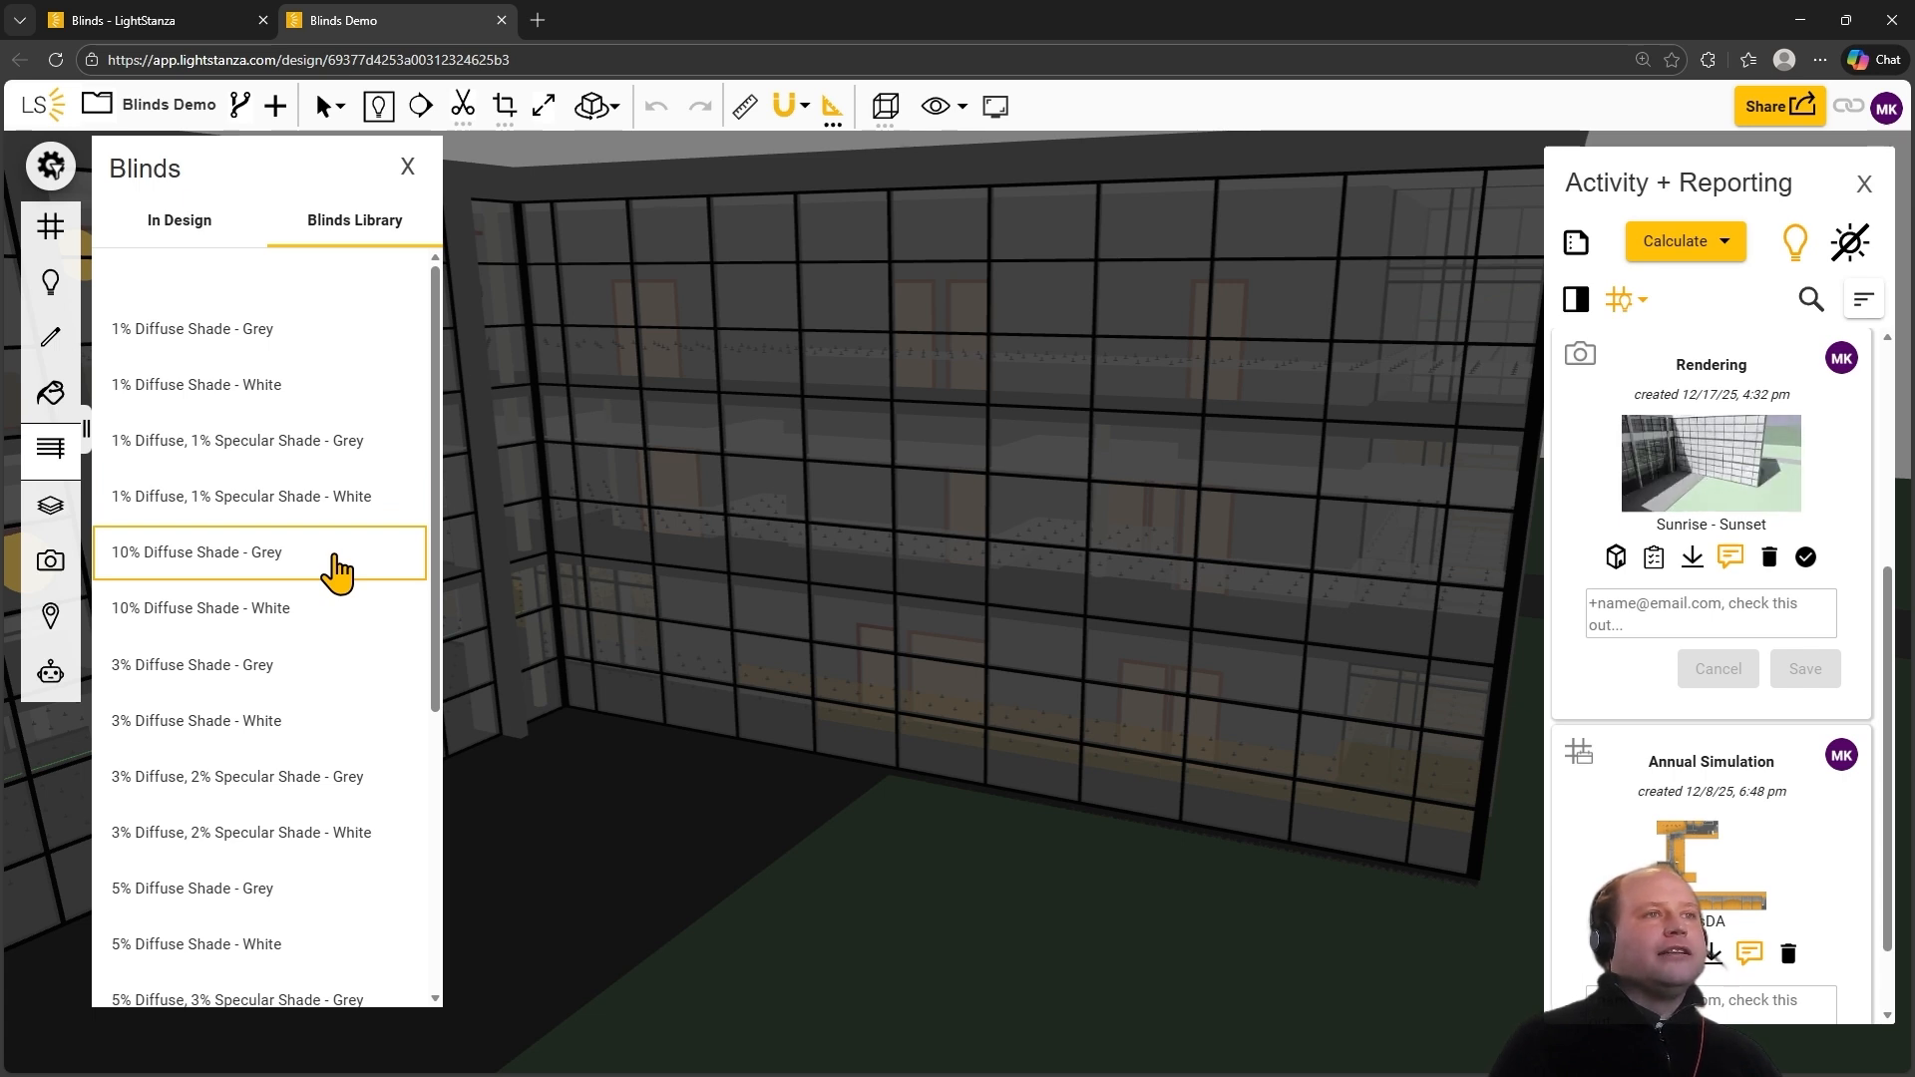
pyautogui.click(337, 566)
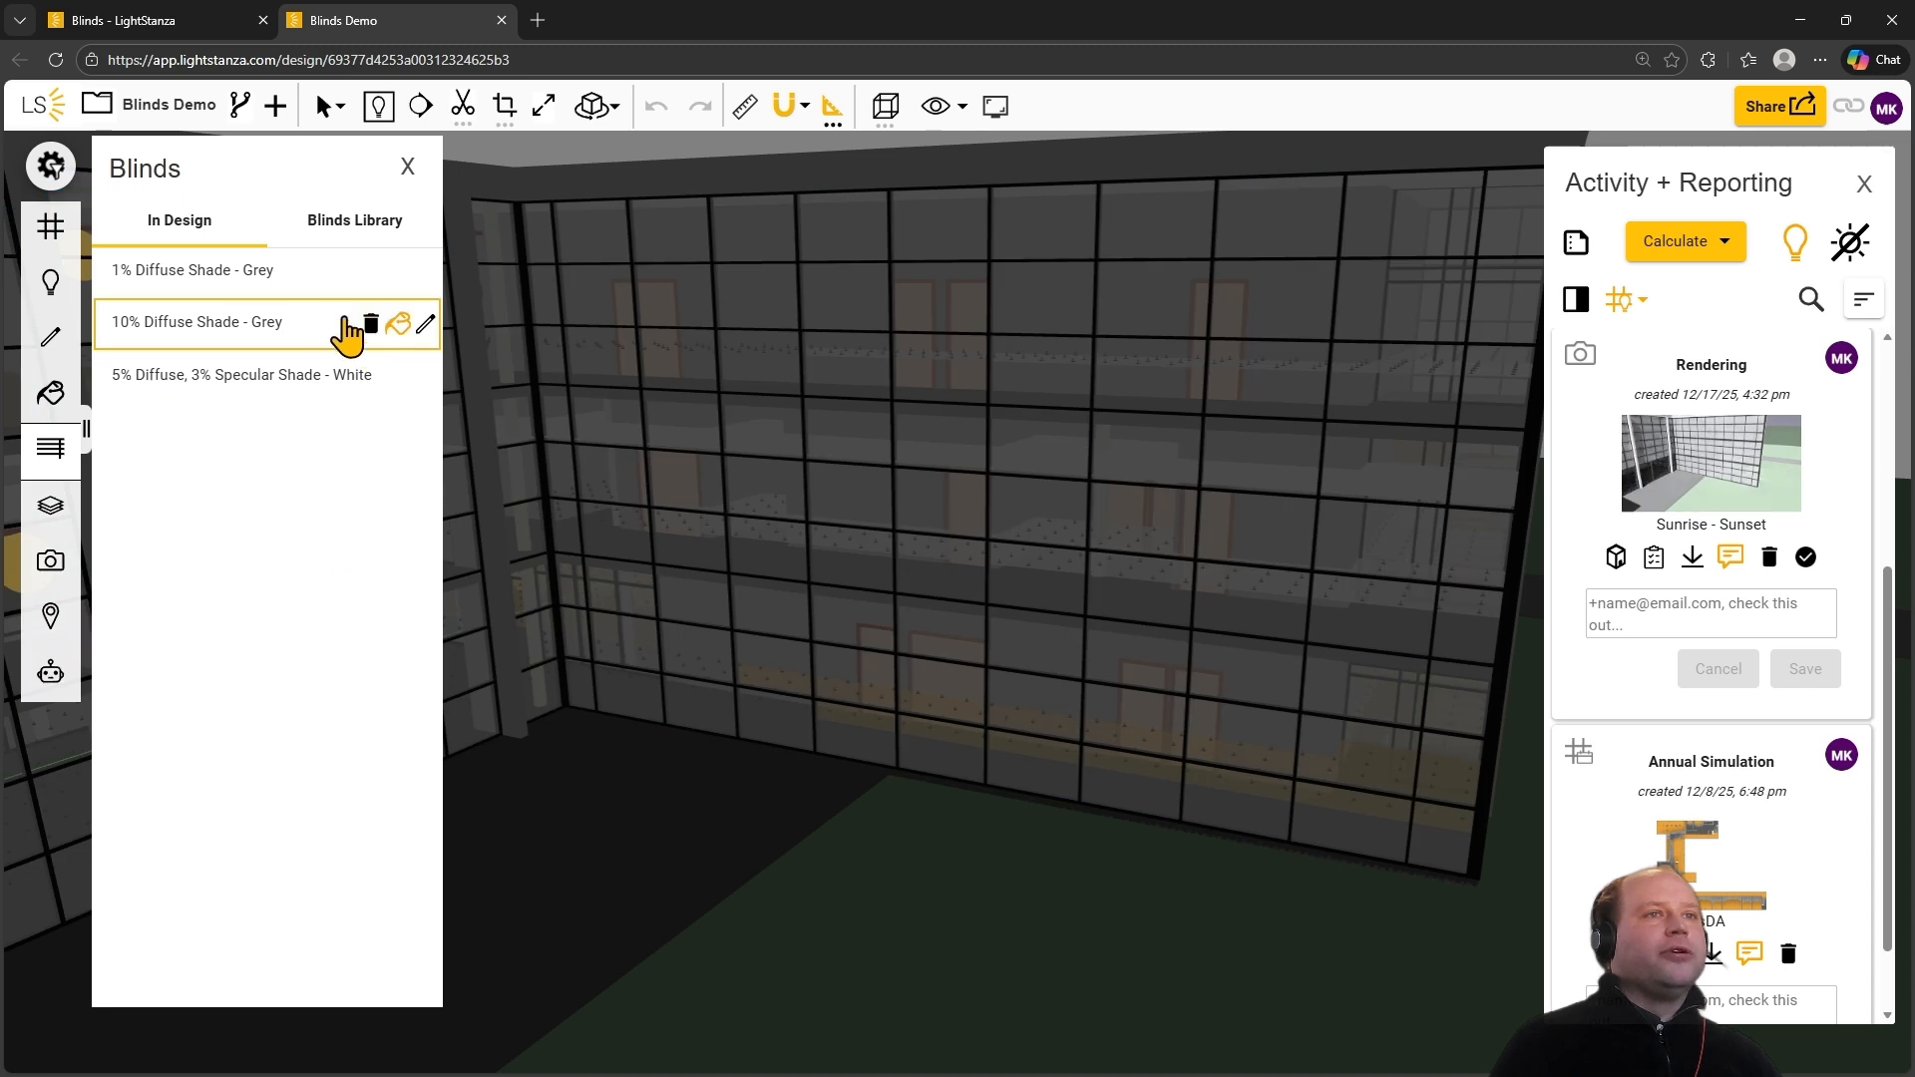
# Step: Apply the 10% Diffuse Shade - Grey to upper curtain wall glazing and select all glazing that uses it
pyautogui.click(315, 324)
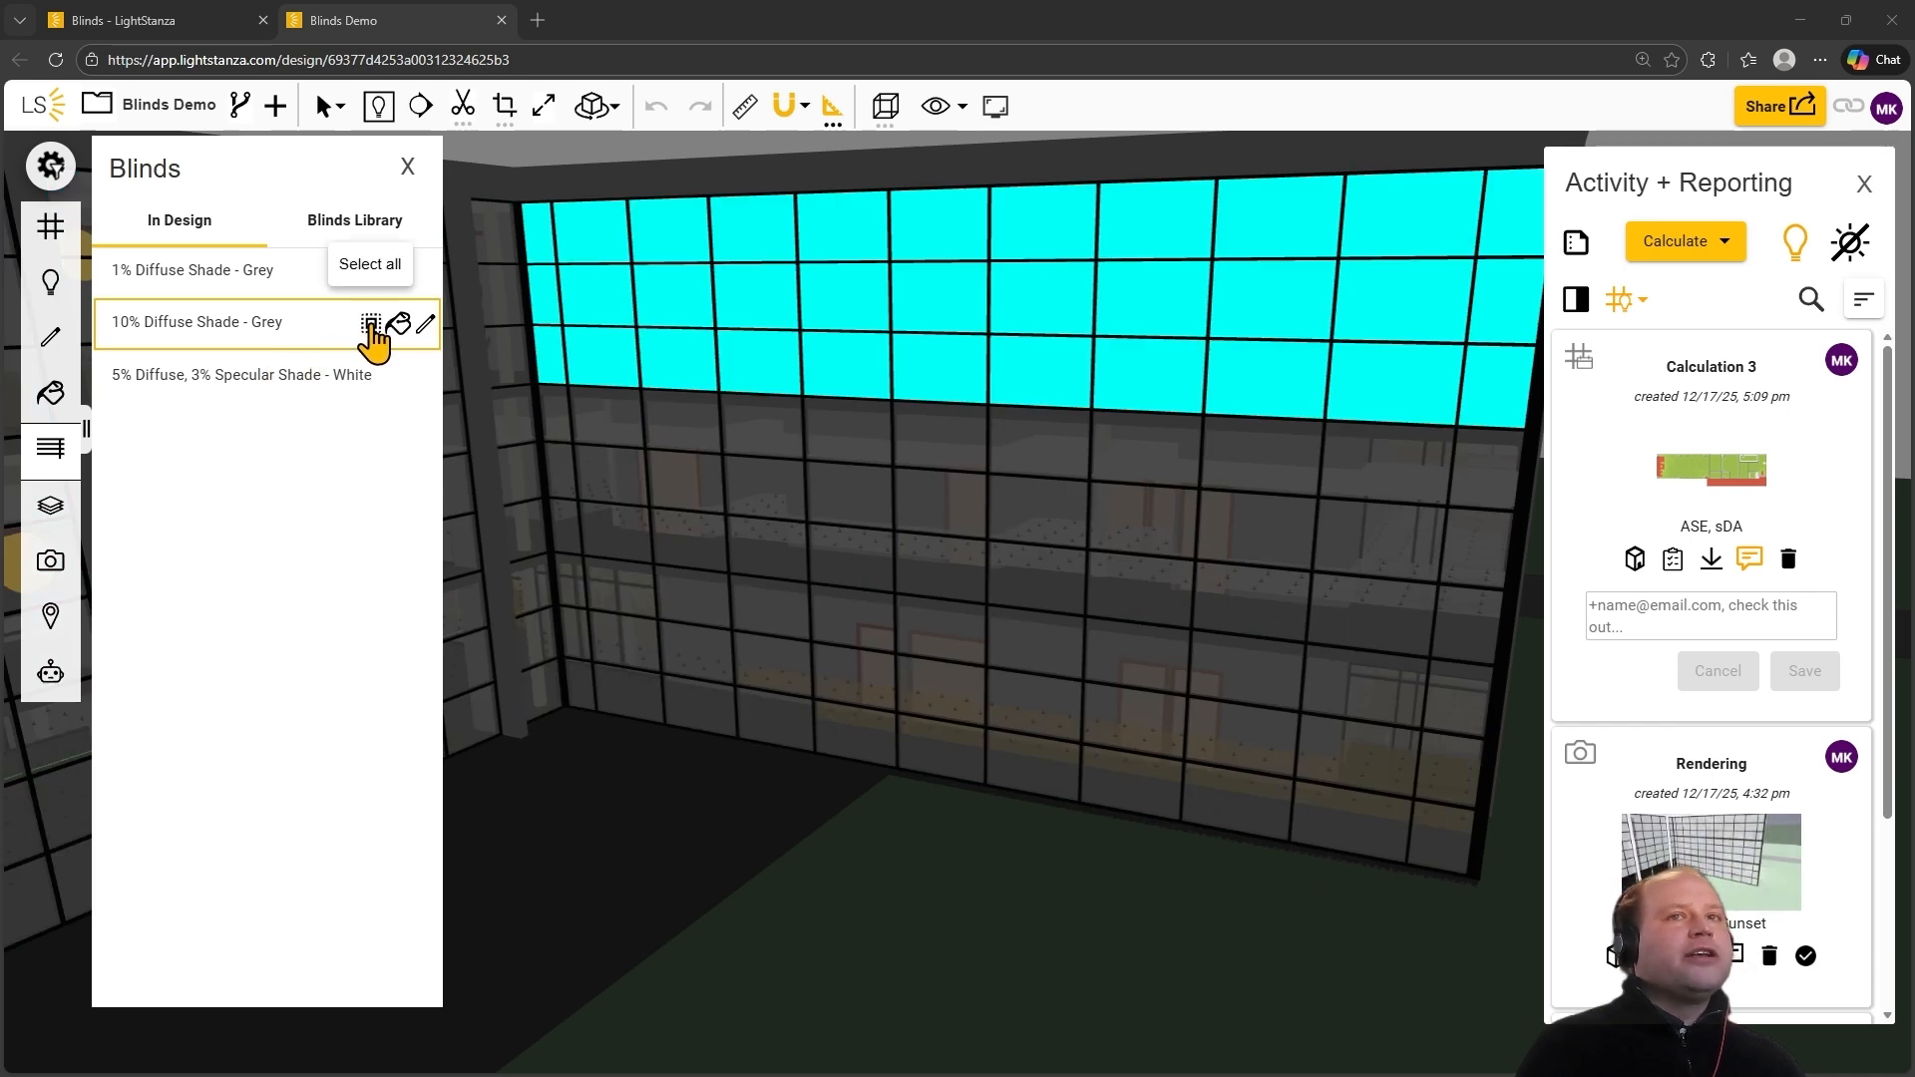
pyautogui.click(371, 326)
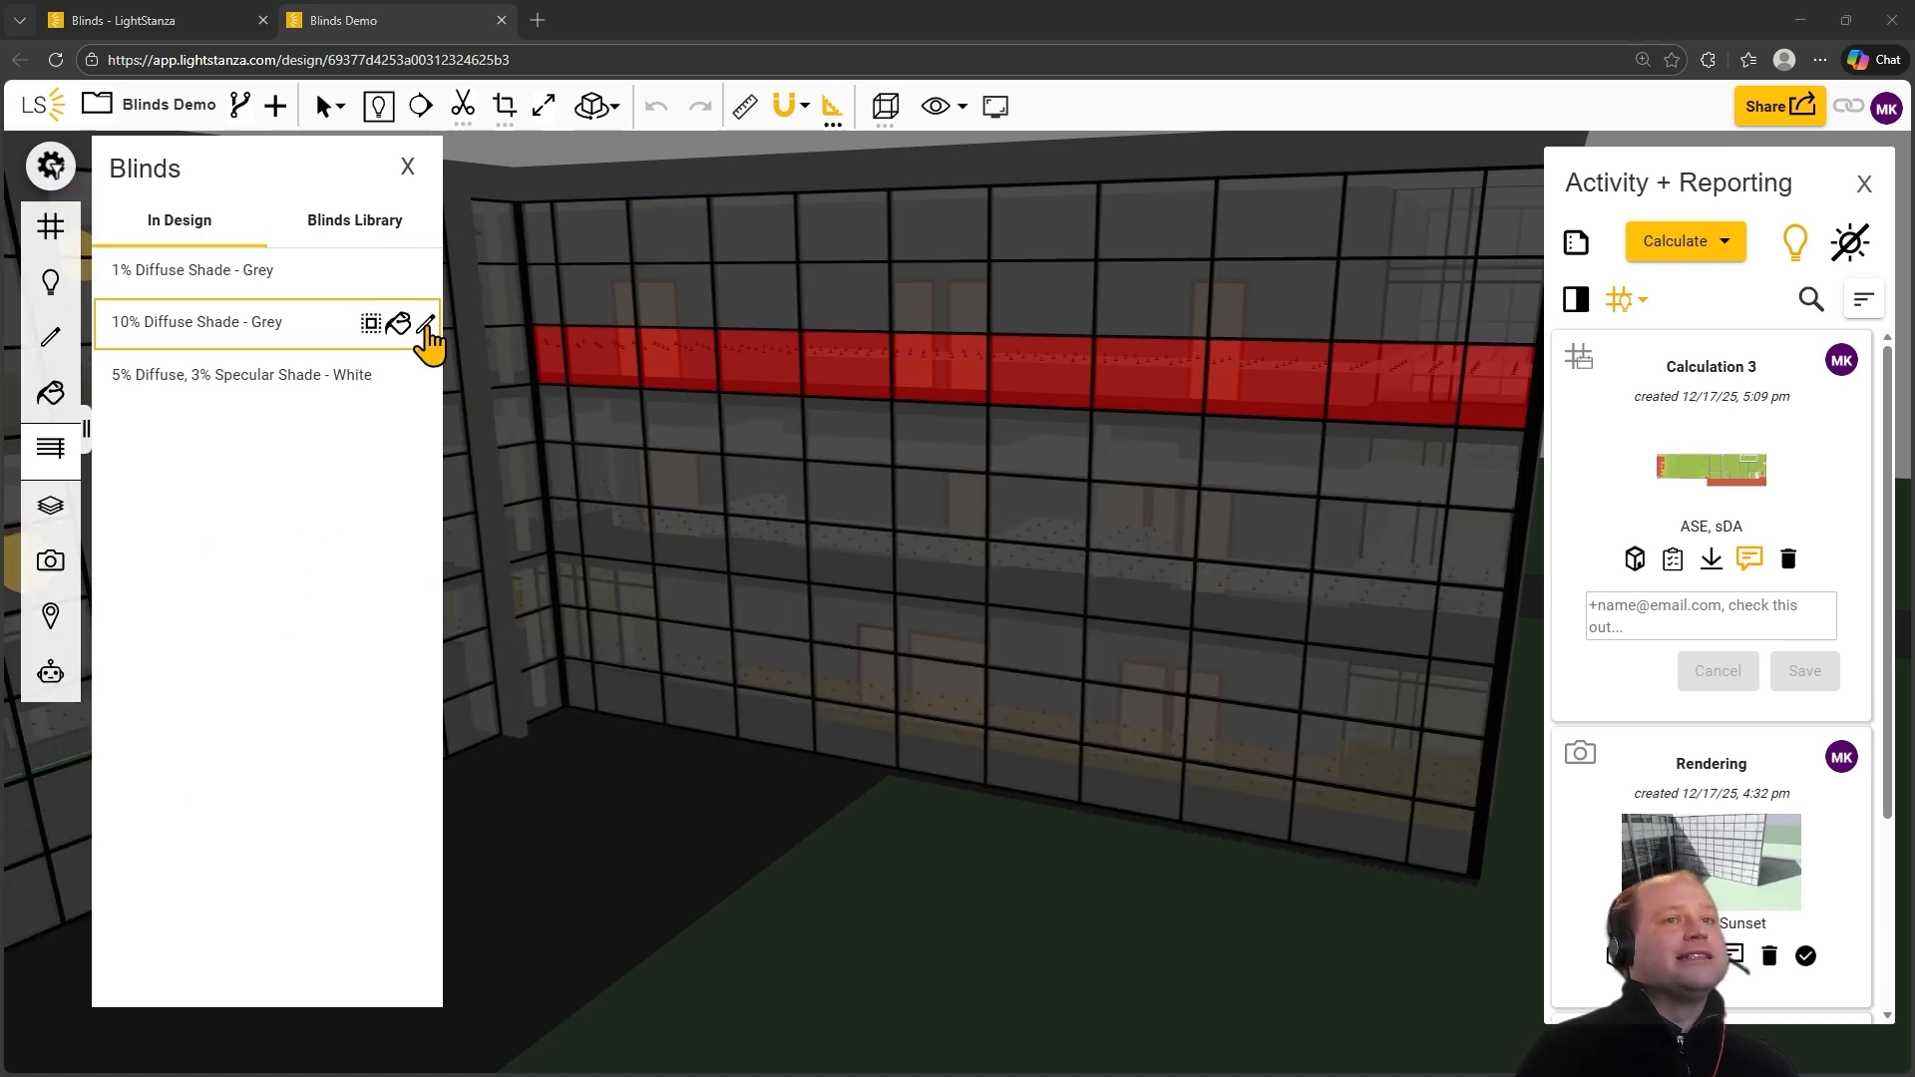
# Step: Open the settings of the 10% Diffuse Shade - Grey and keep its operation set to Dynamic
pyautogui.click(426, 325)
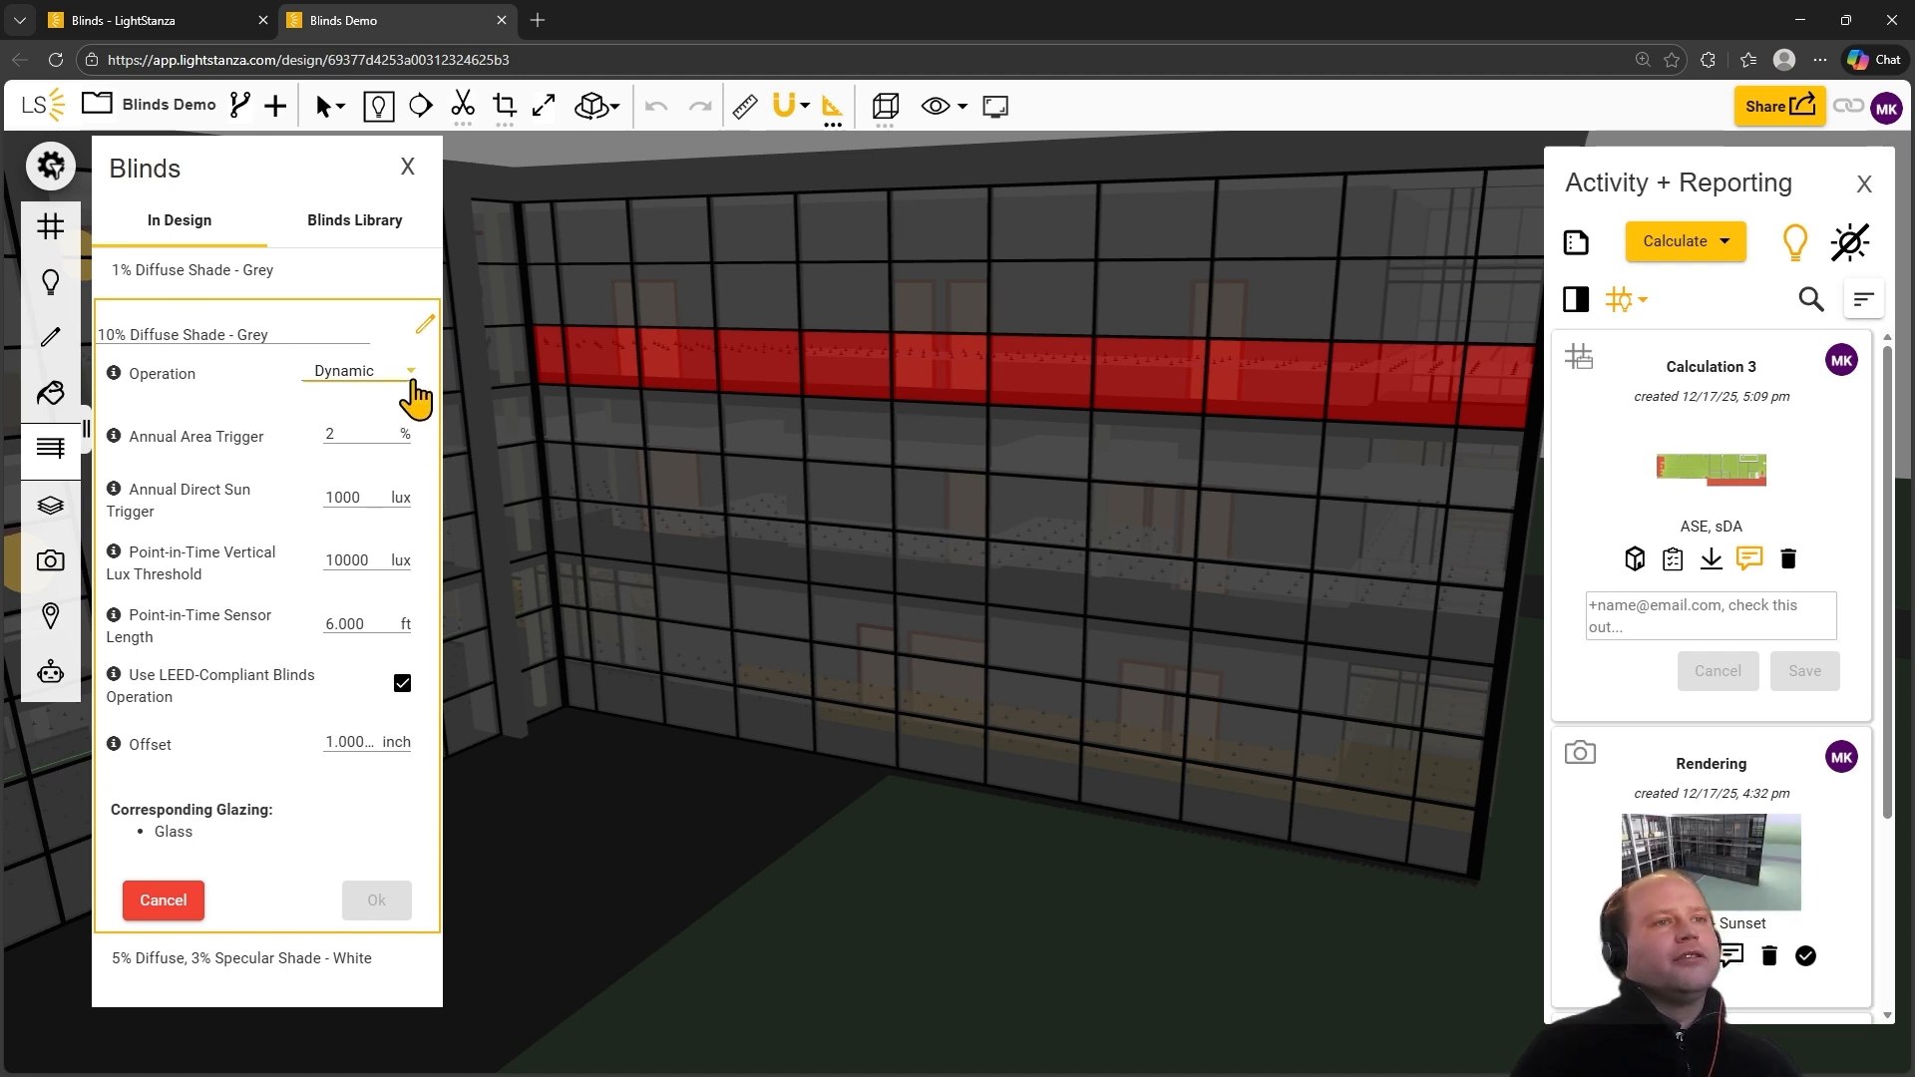
pyautogui.click(408, 379)
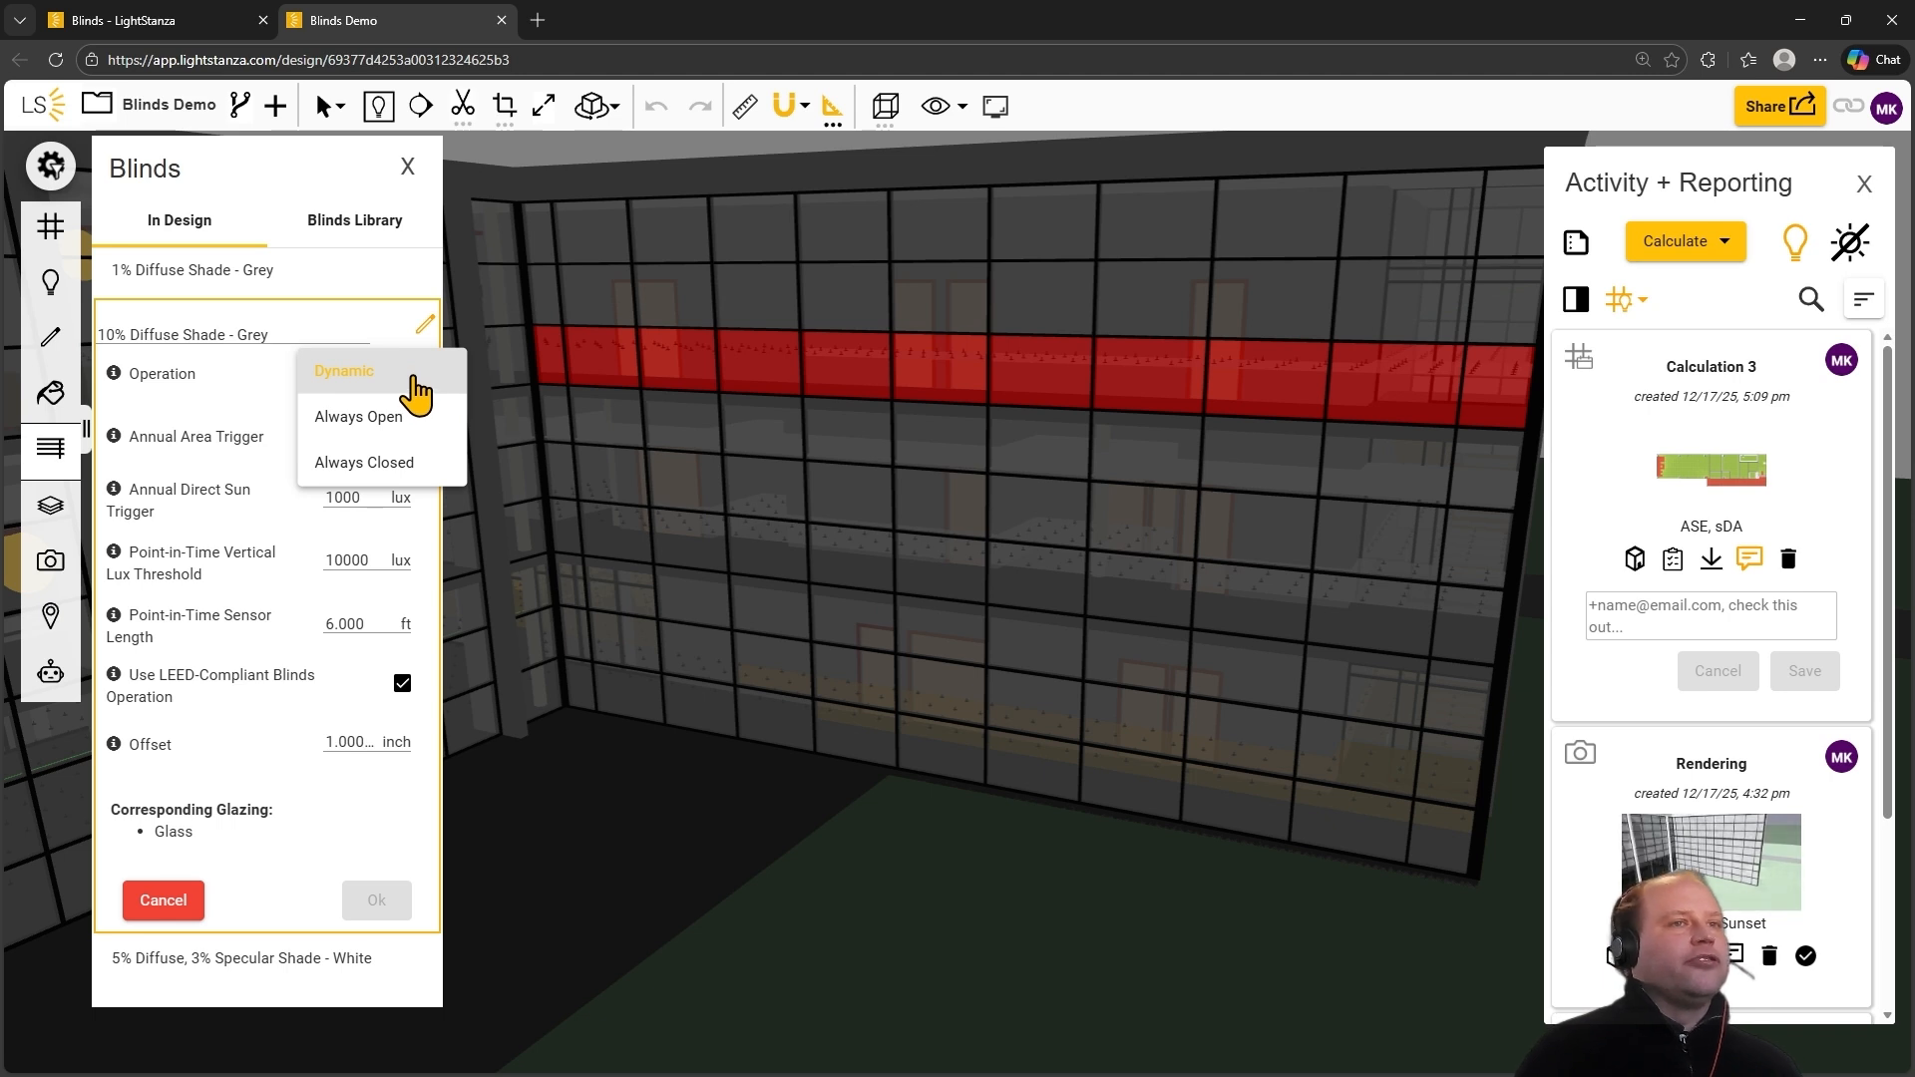
pyautogui.click(414, 379)
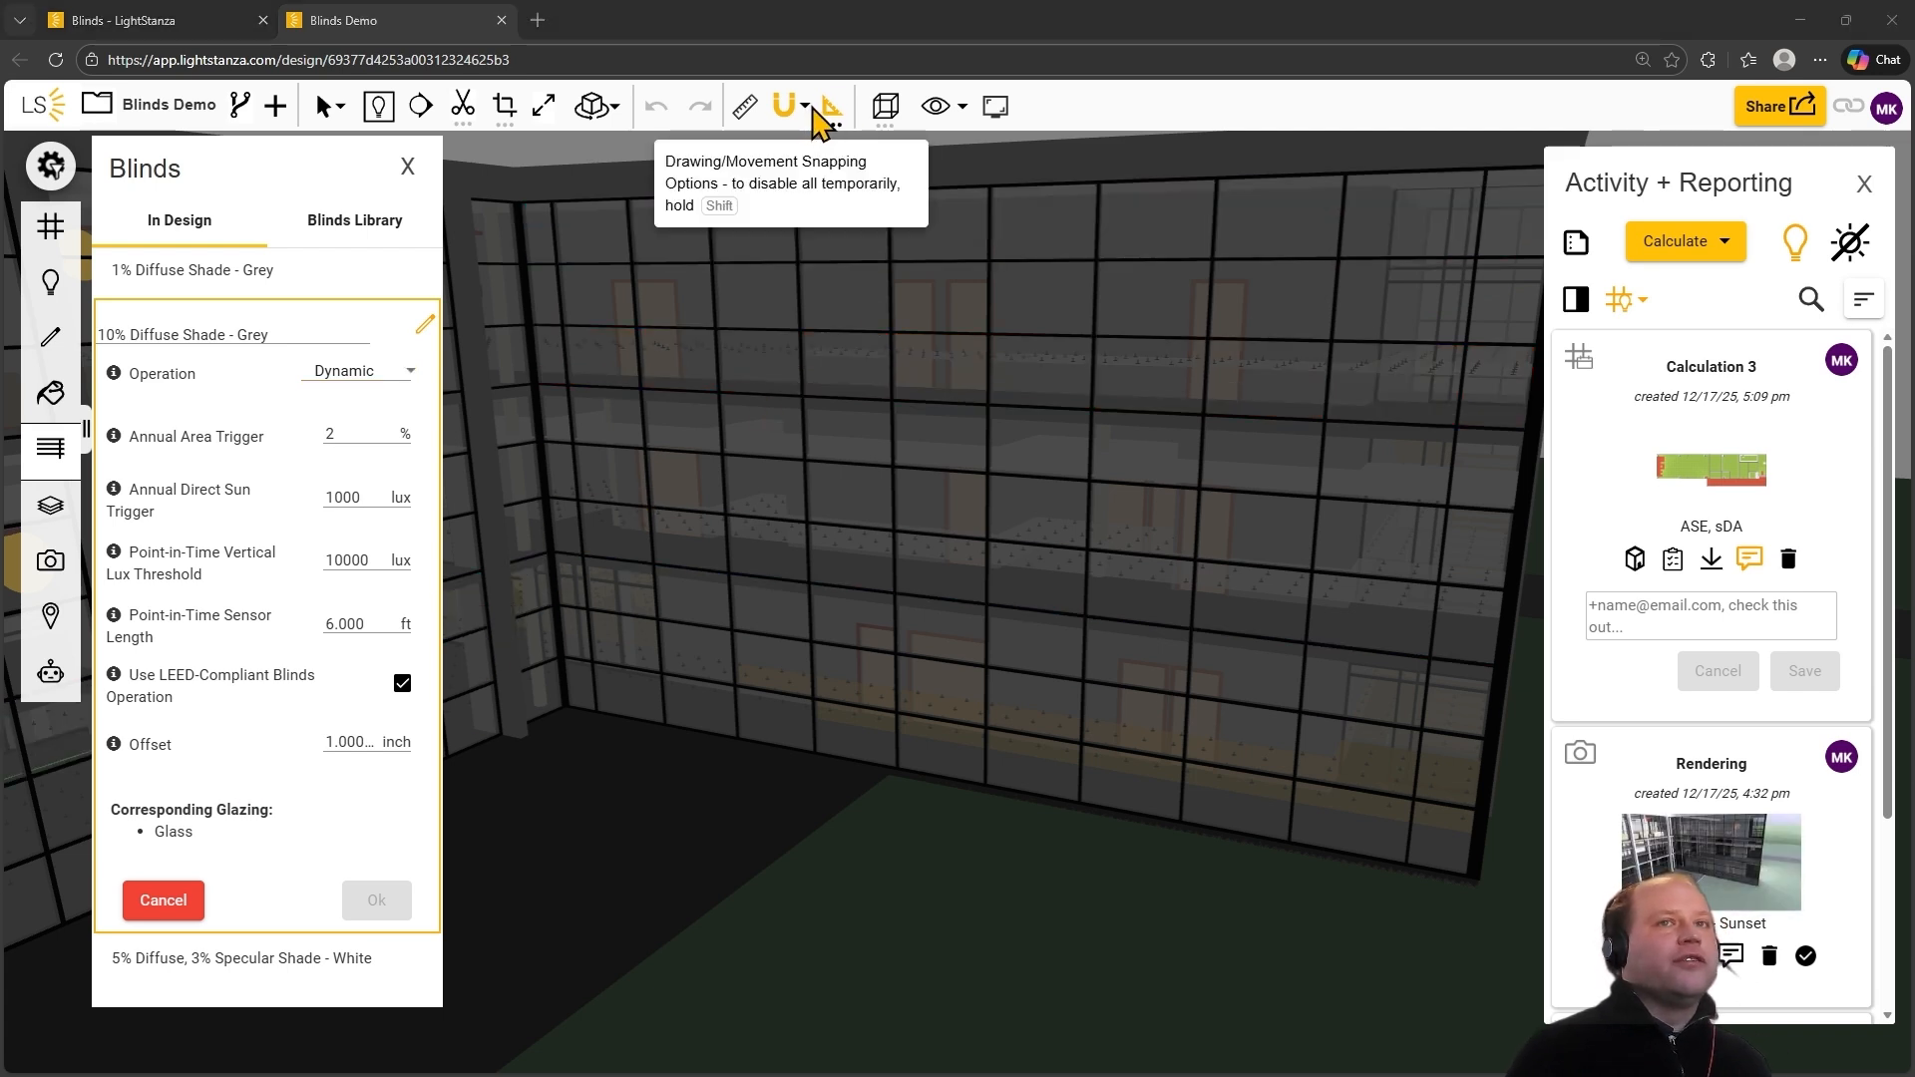
# Step: Show the window group sensors in the model view
pyautogui.click(962, 107)
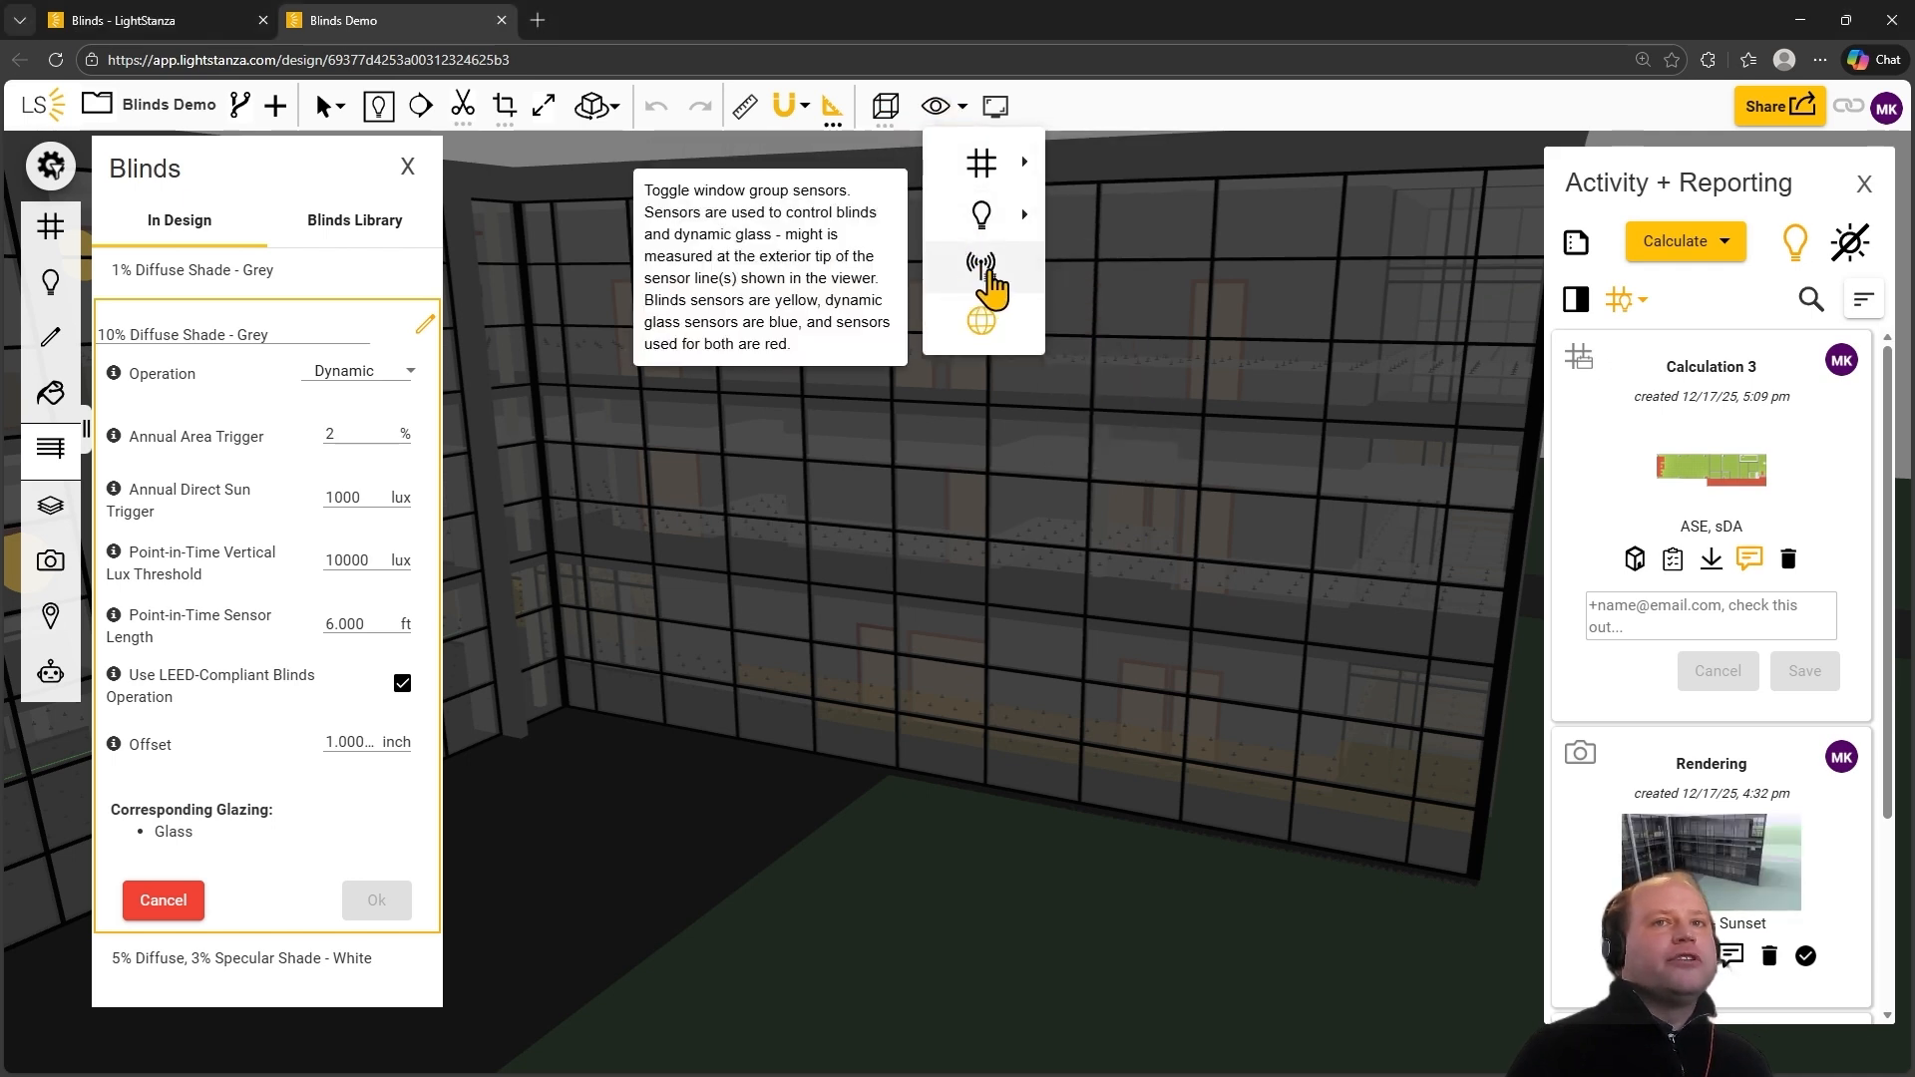
pyautogui.click(988, 279)
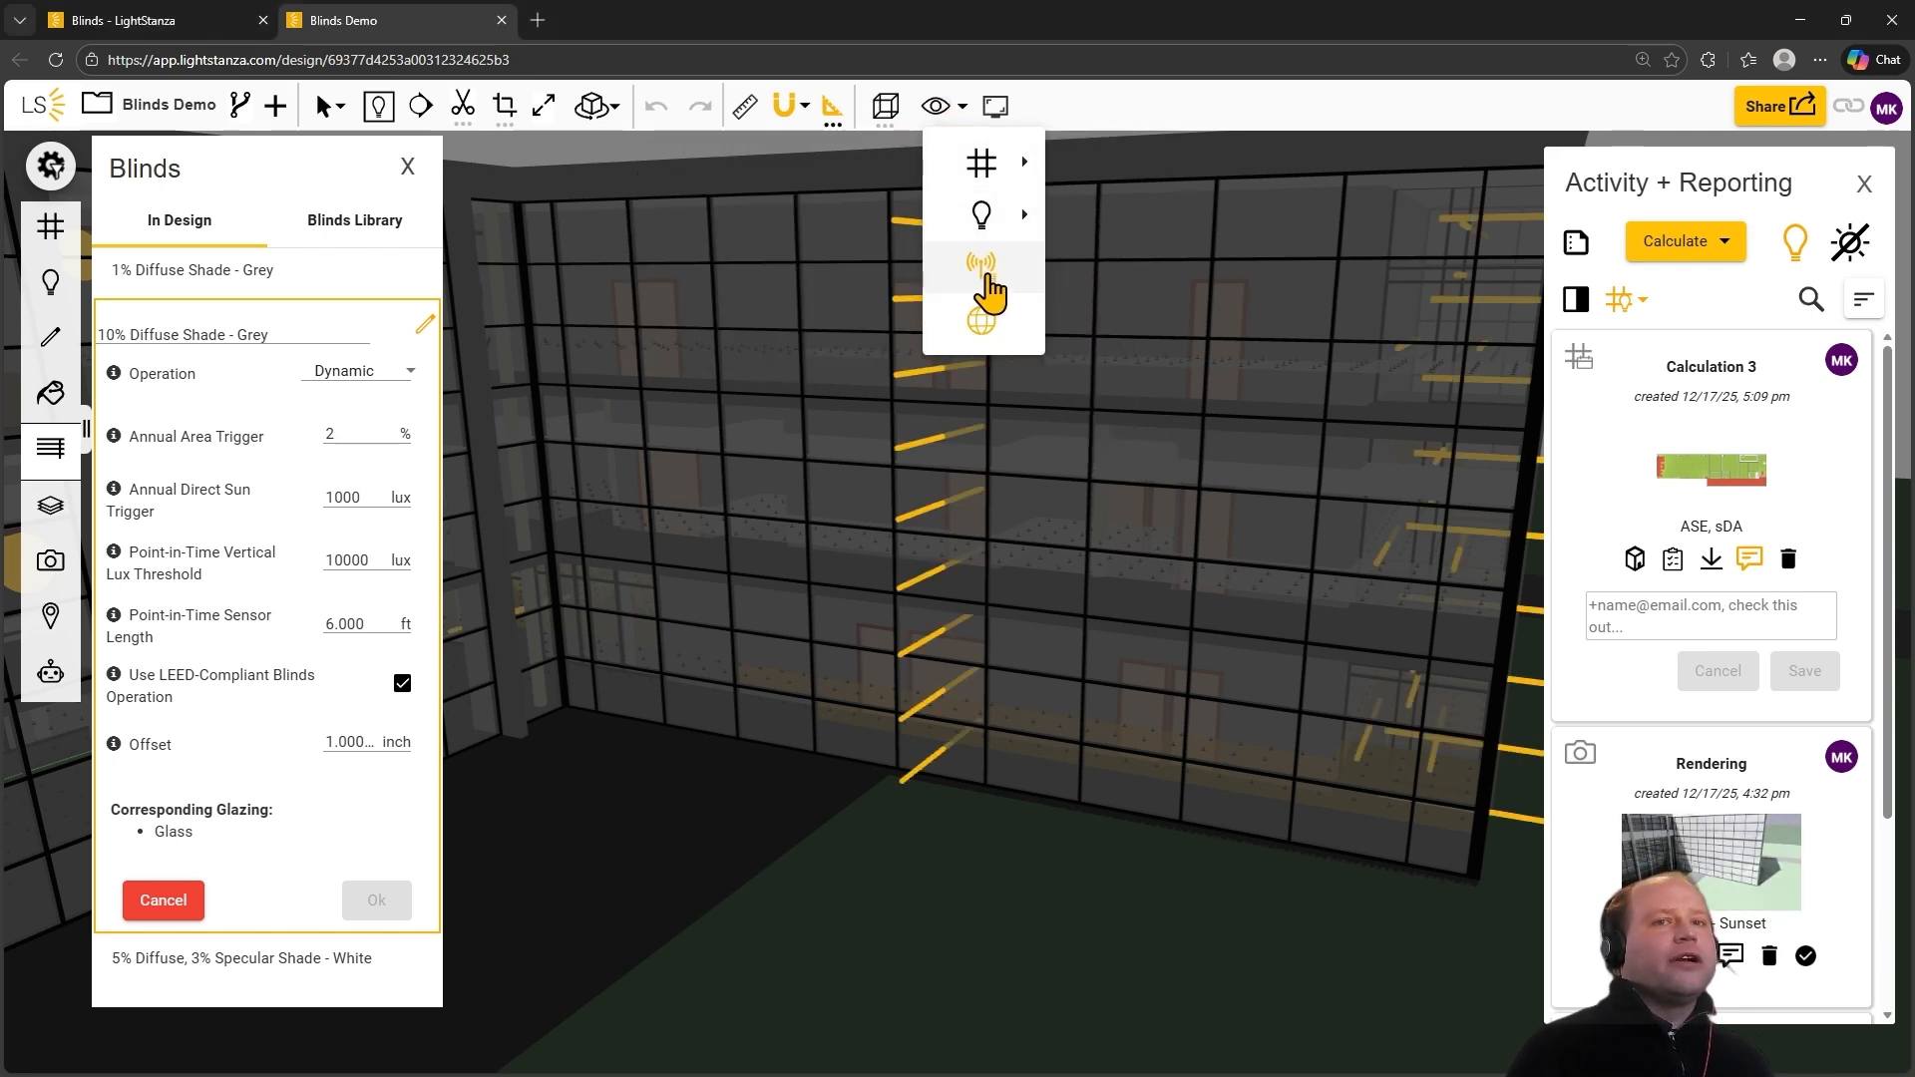